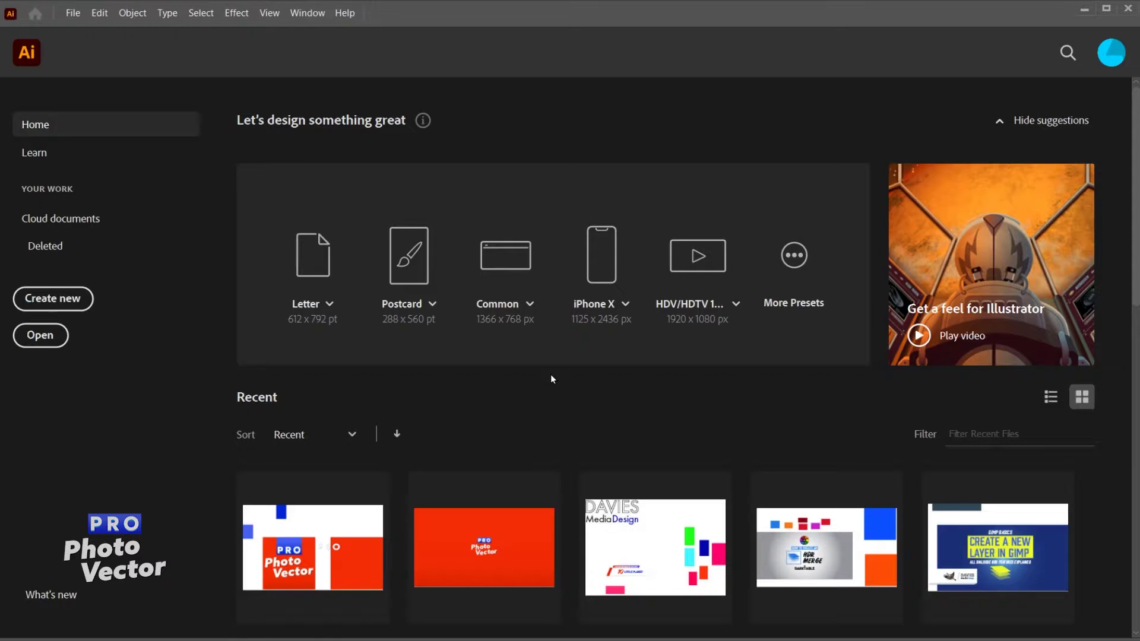
Create a new Web-Large 1920×1080 px document with 2 artboards.
left_click(68, 306)
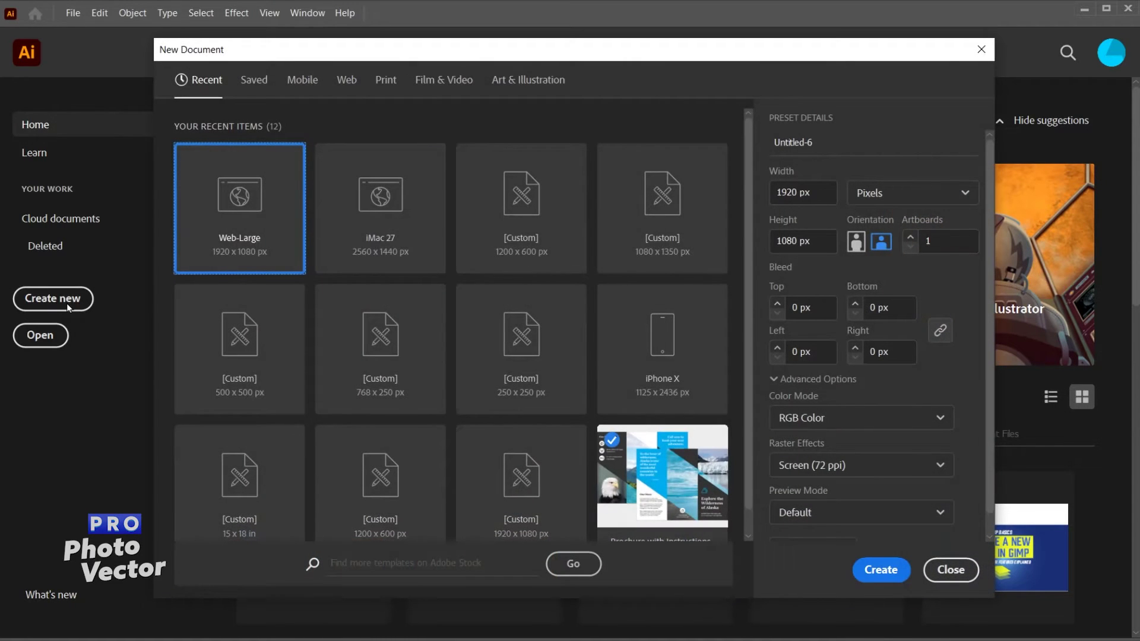
left_click(347, 81)
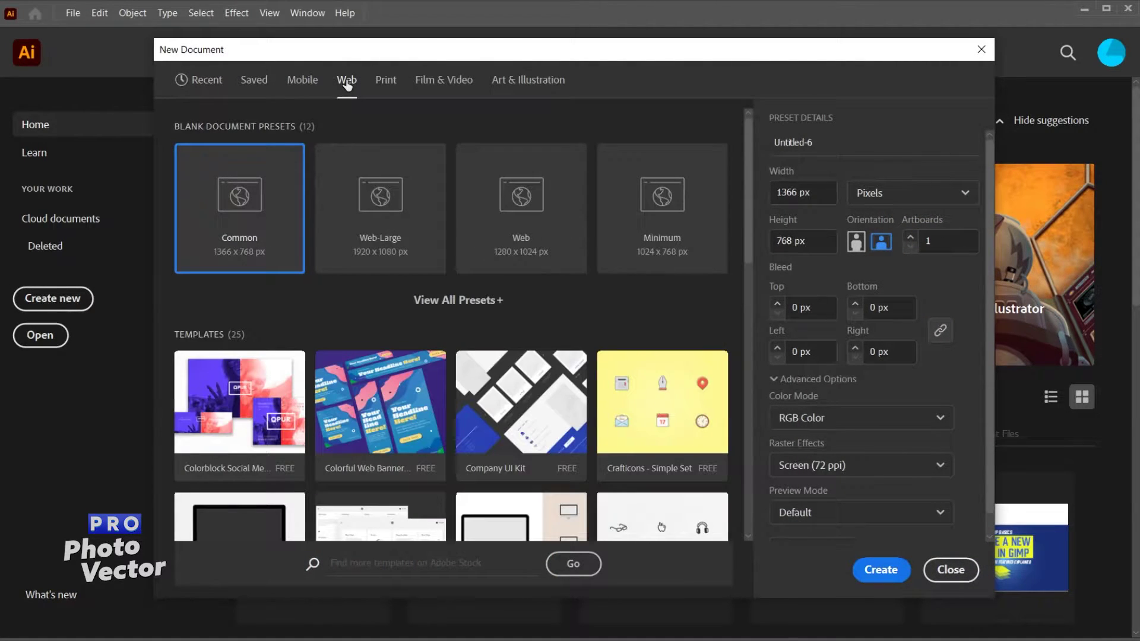
left_click(379, 188)
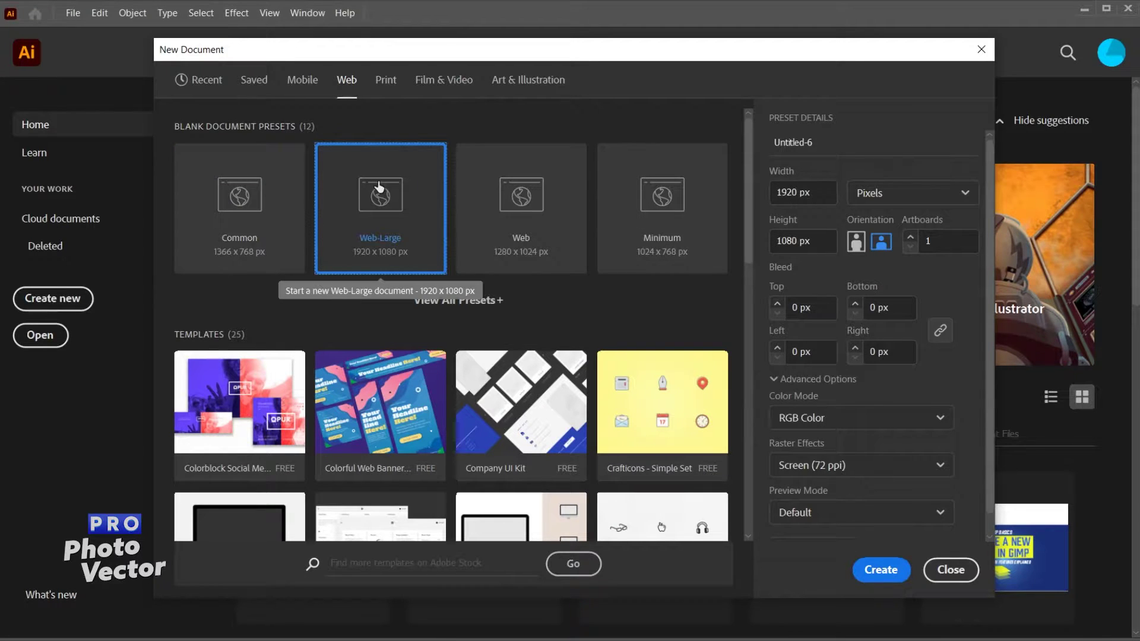
left_click(943, 242)
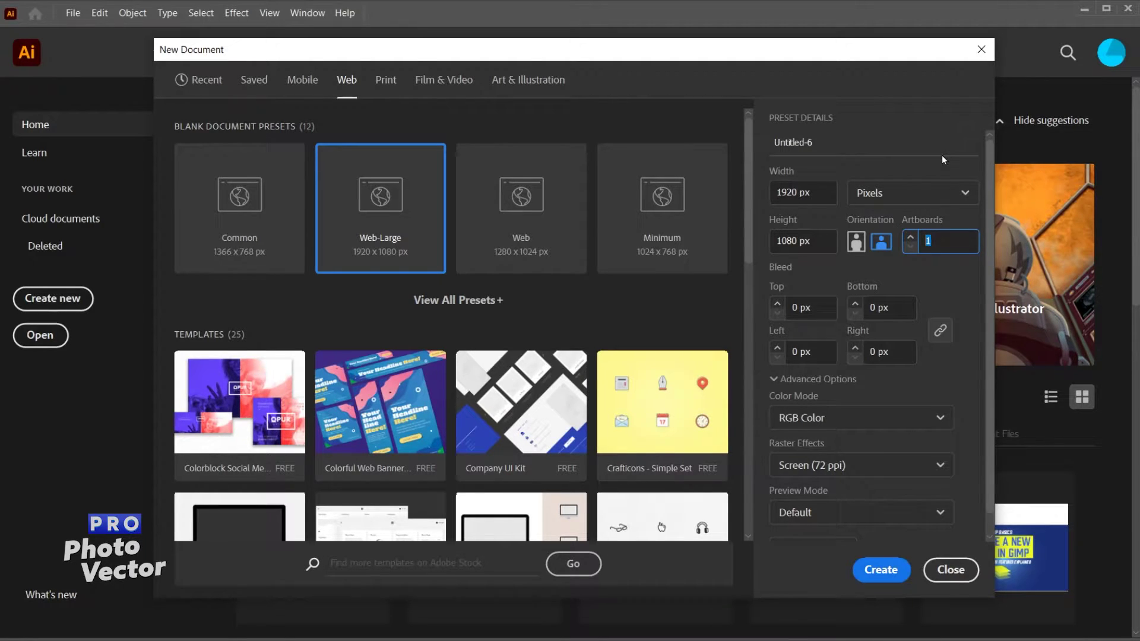
type("2")
left_click(813, 150)
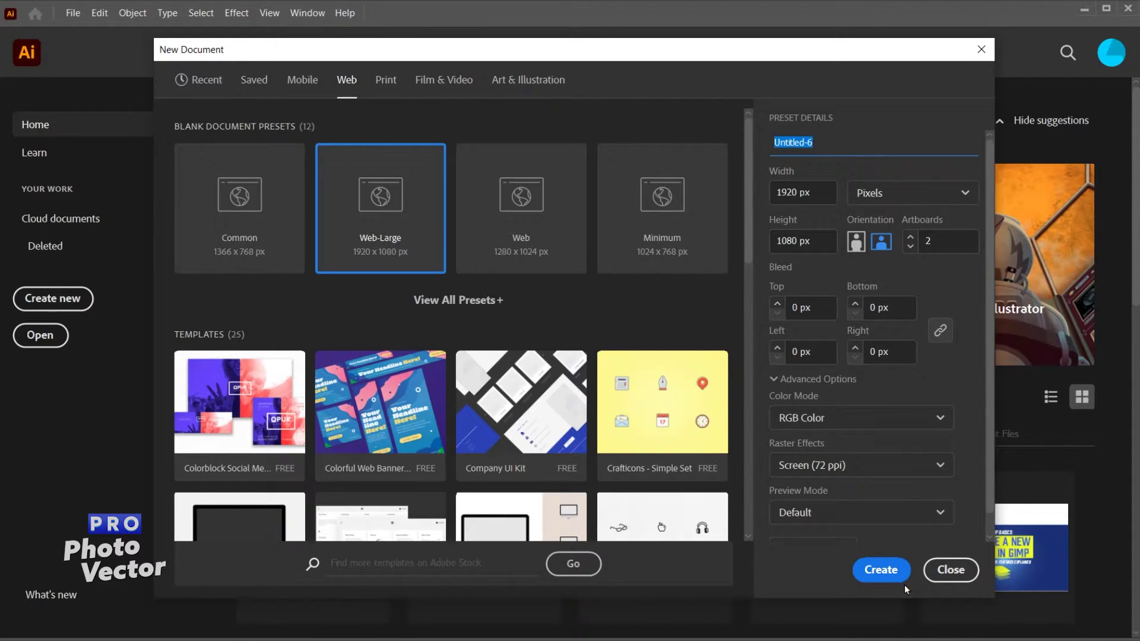
left_click(884, 572)
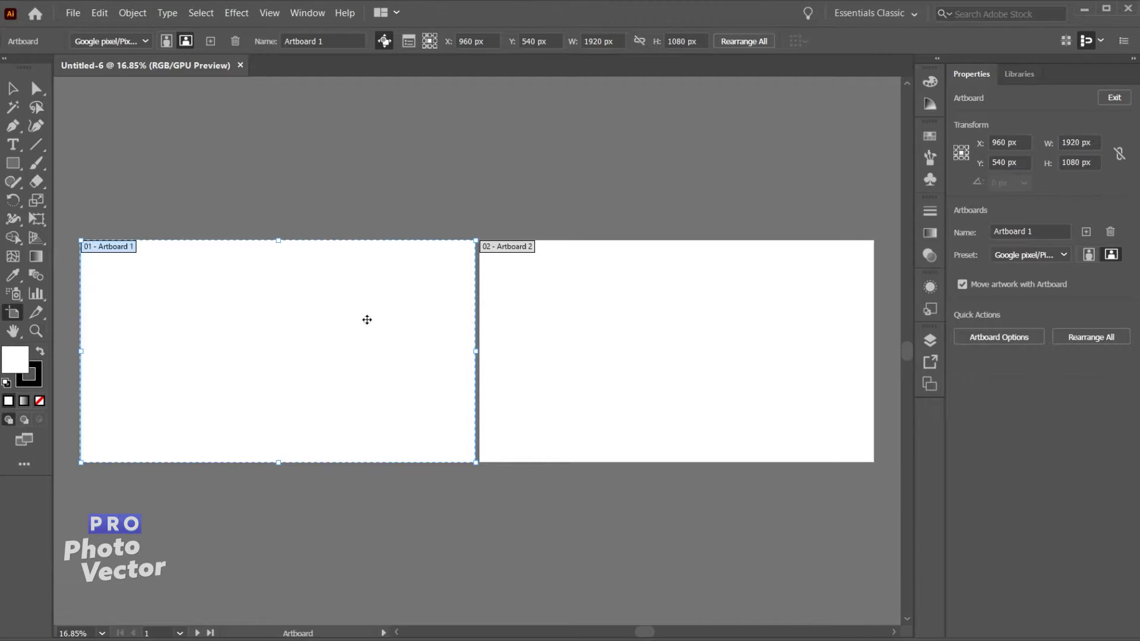
Select Artboard 2 and delete it, leaving only the 1920×1080 Artboard 1.
left_click(575, 333)
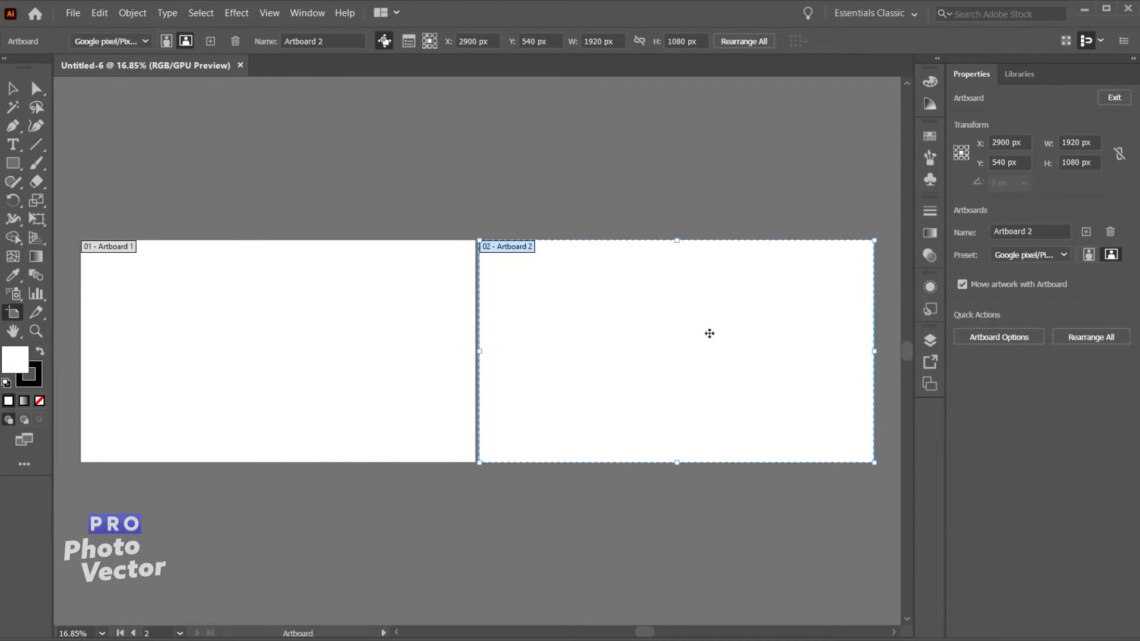
left_click(235, 41)
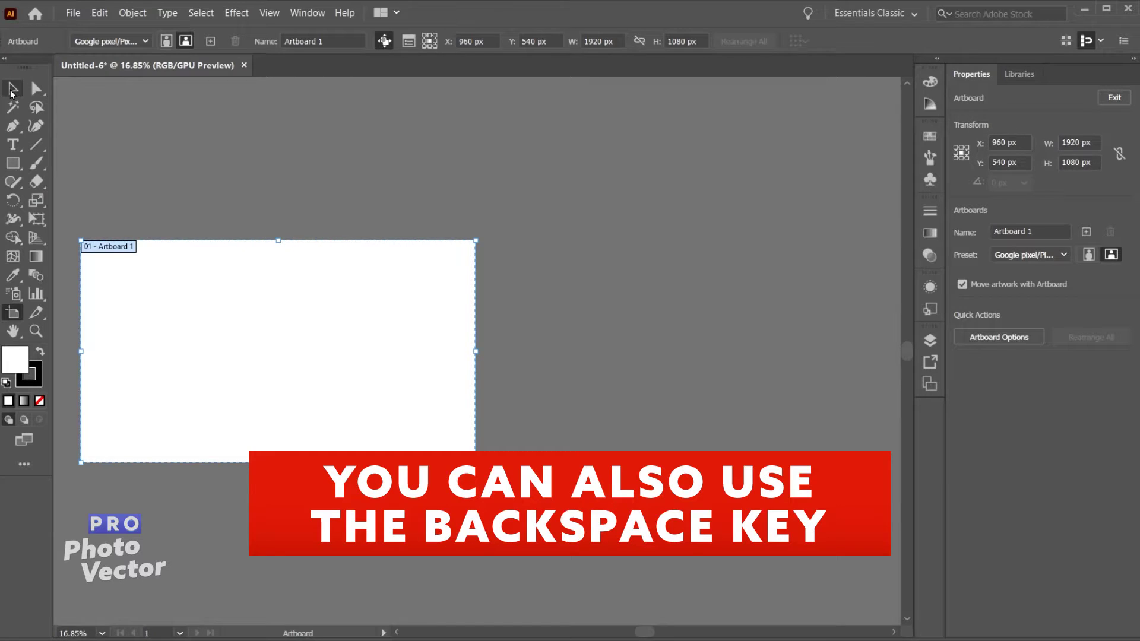
Add a new 1920×1080 artboard beside Artboard 1 with the Artboard tool.
left_click(12, 89)
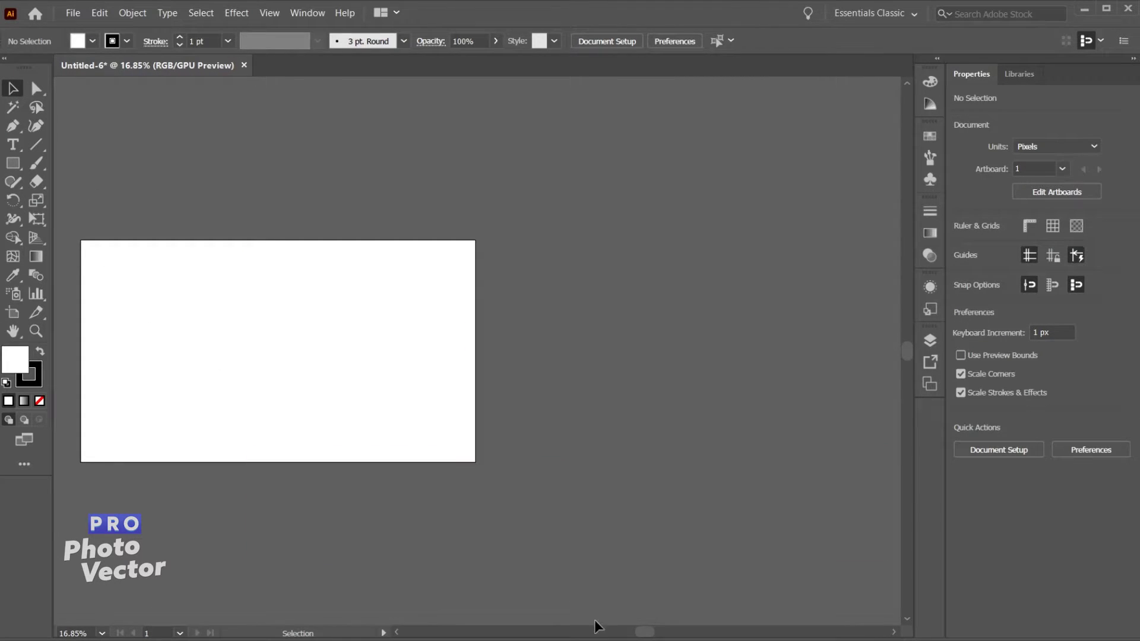
left_click_drag(642, 632, 619, 633)
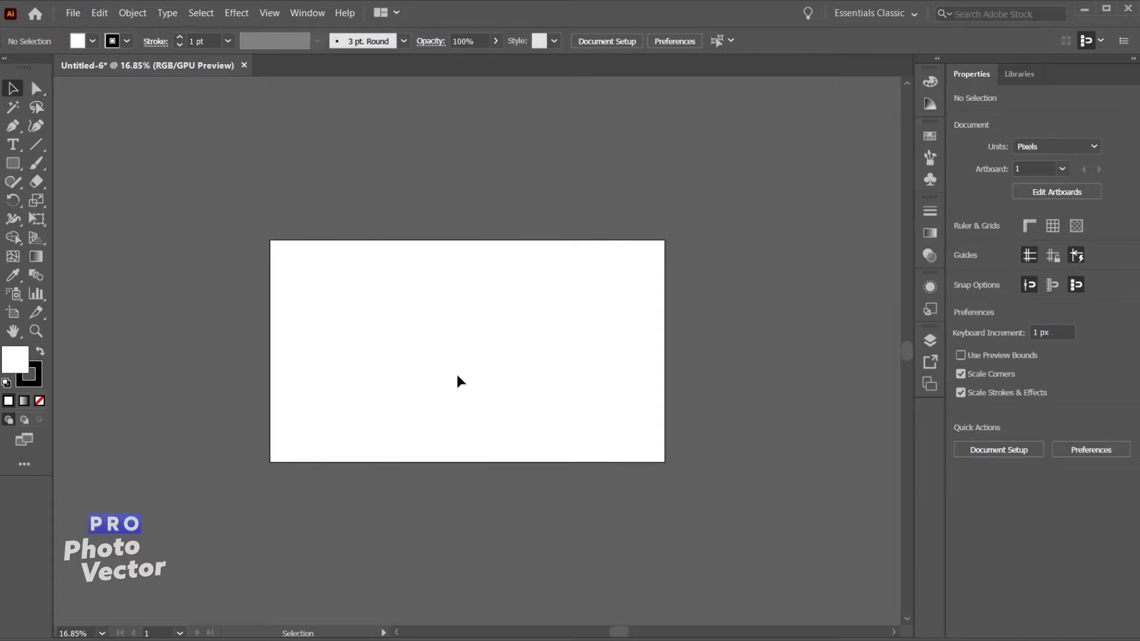
scroll(460, 382, "up", 2)
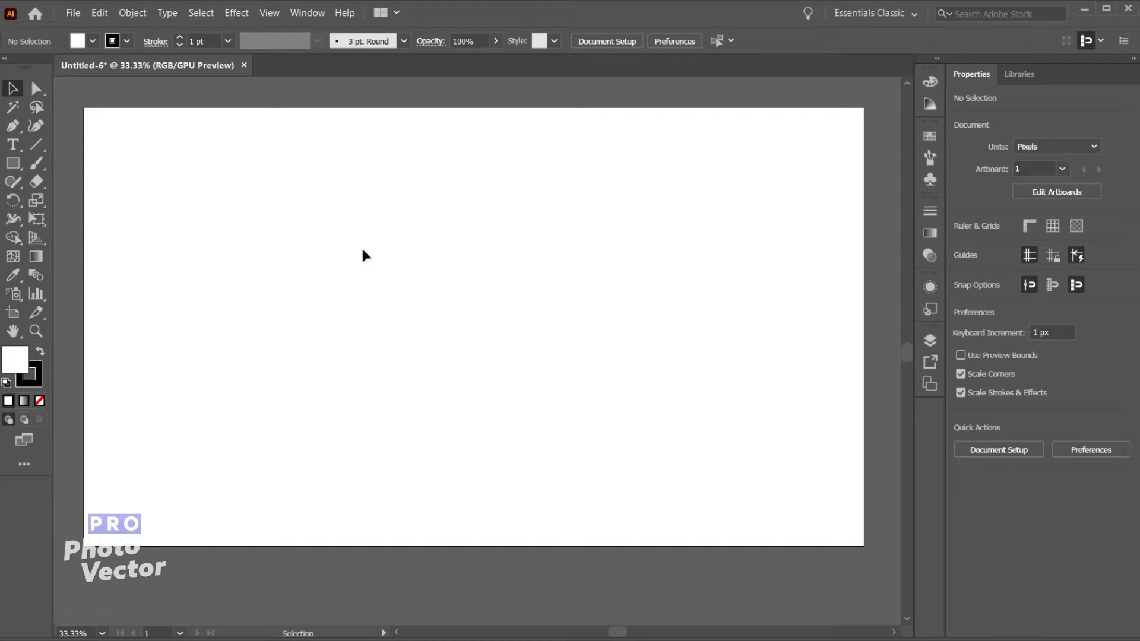
left_click(14, 313)
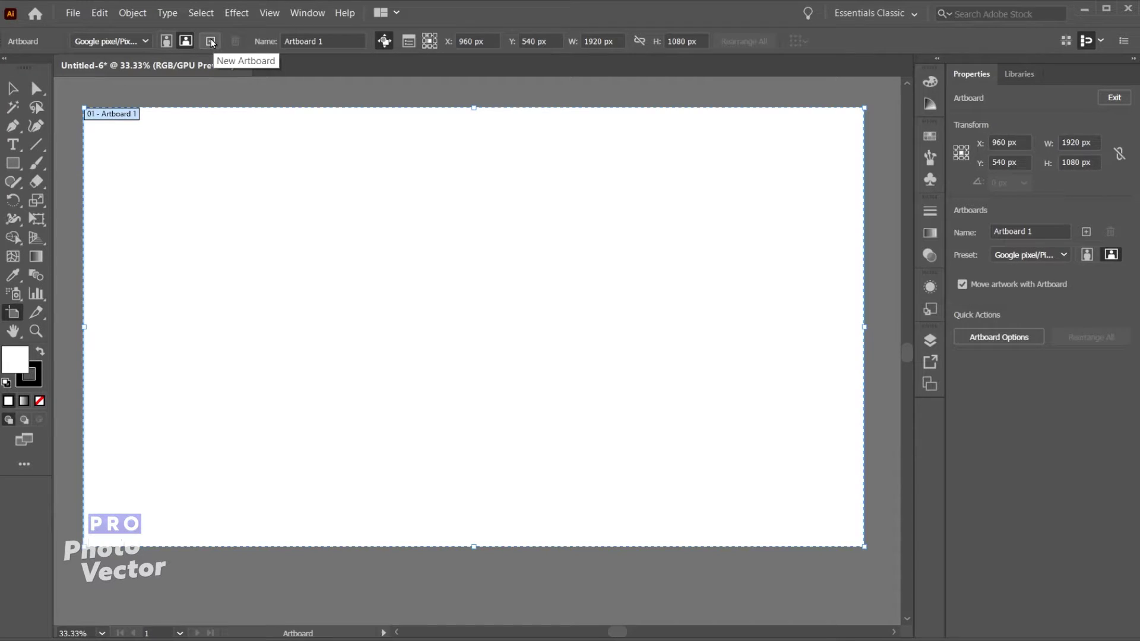
left_click(211, 41)
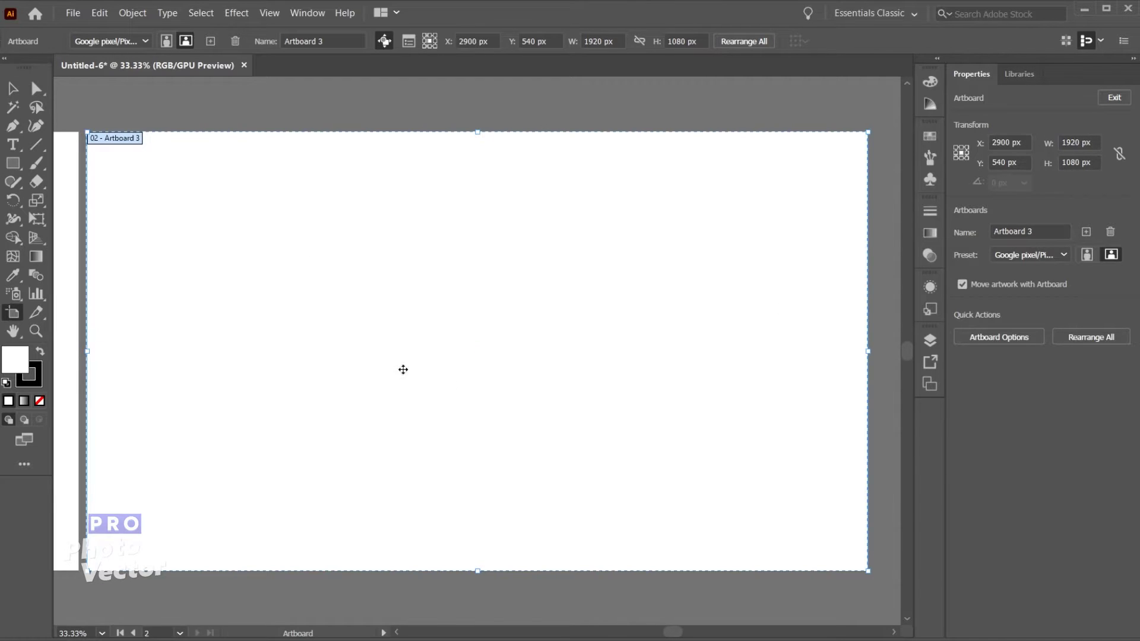
scroll(173, 298, "down", 2)
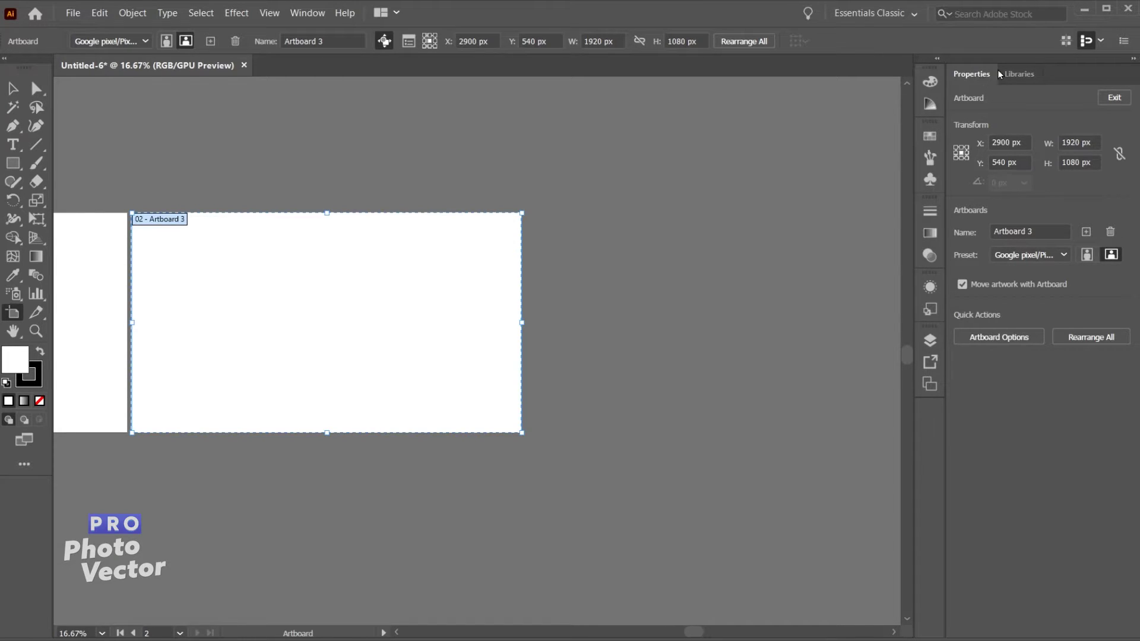
Rename the new Artboard 3 to 'Artboard 2' in the Properties Name field.
left_click(307, 13)
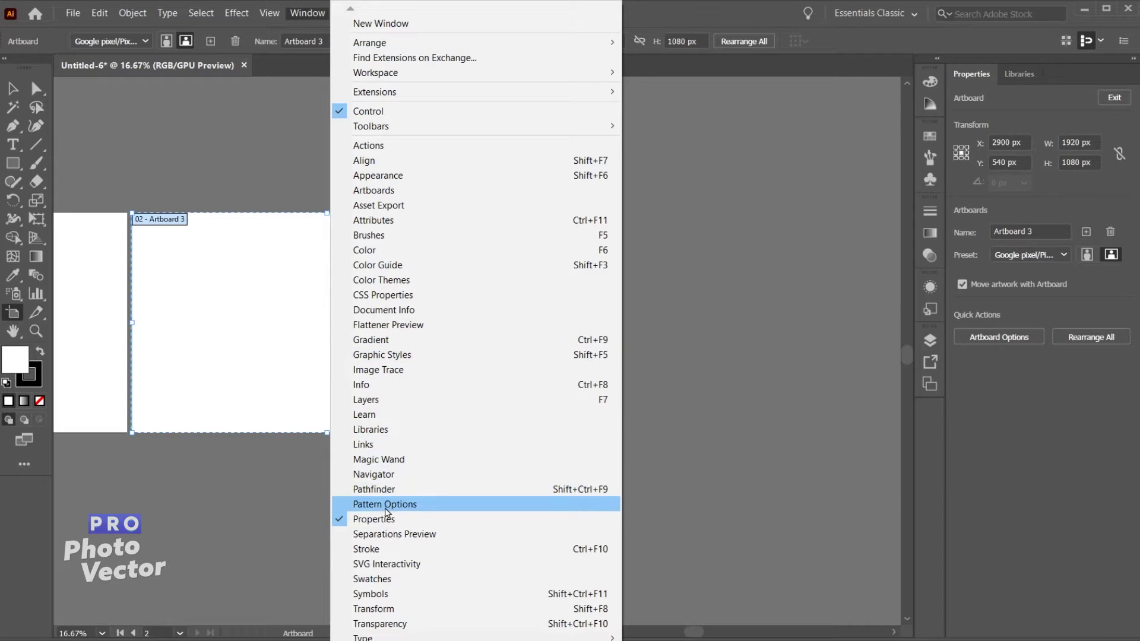
left_click(979, 46)
left_click(1024, 229)
left_click_drag(1028, 231, 1053, 232)
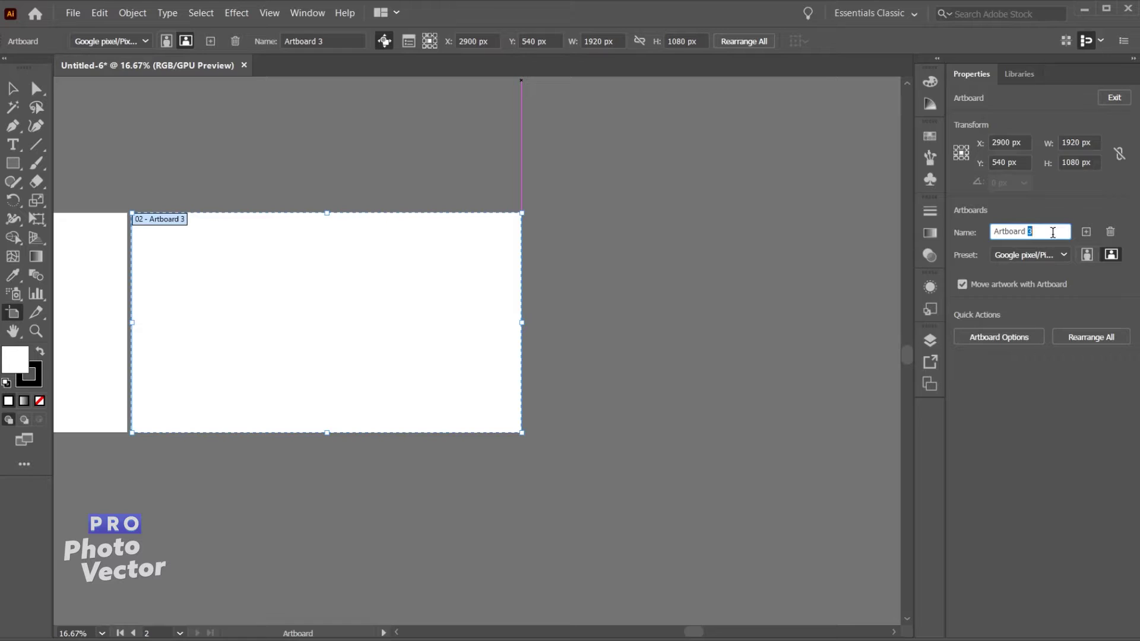
type("2")
key("Return")
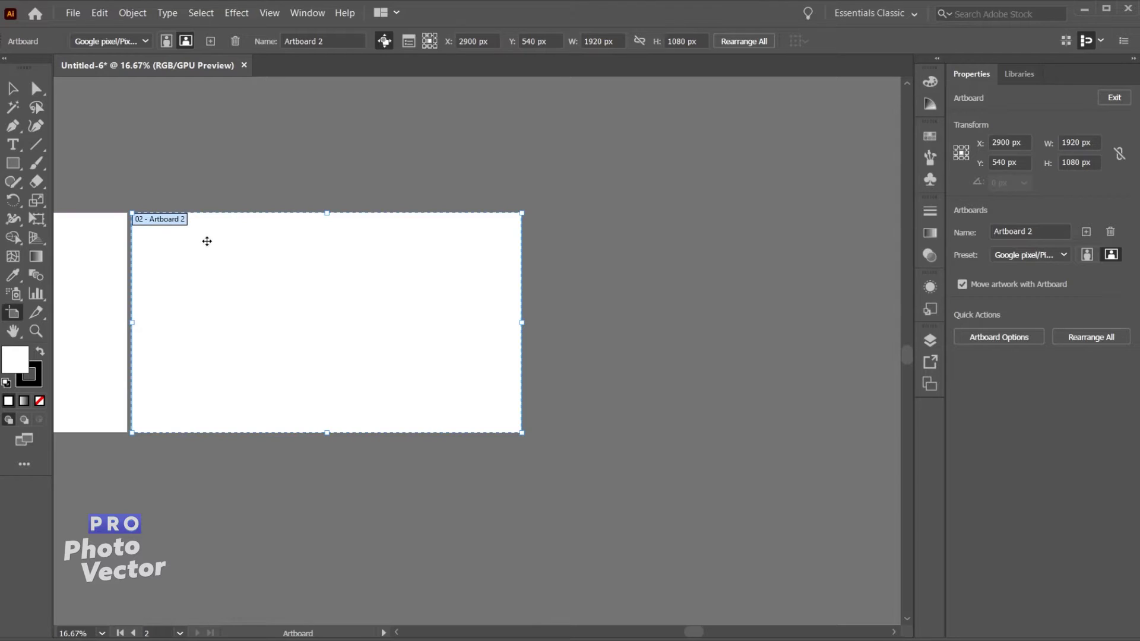
Set Artboard 2 to 1080 px width and 1350 px height in Artboard Options.
left_click(1016, 341)
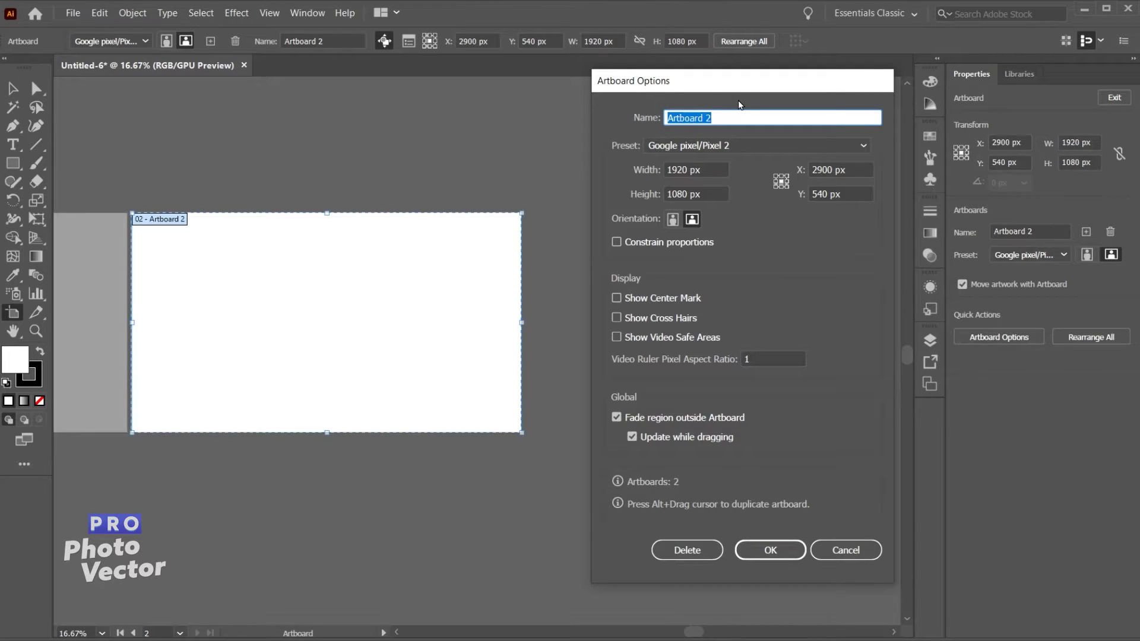
left_click(752, 147)
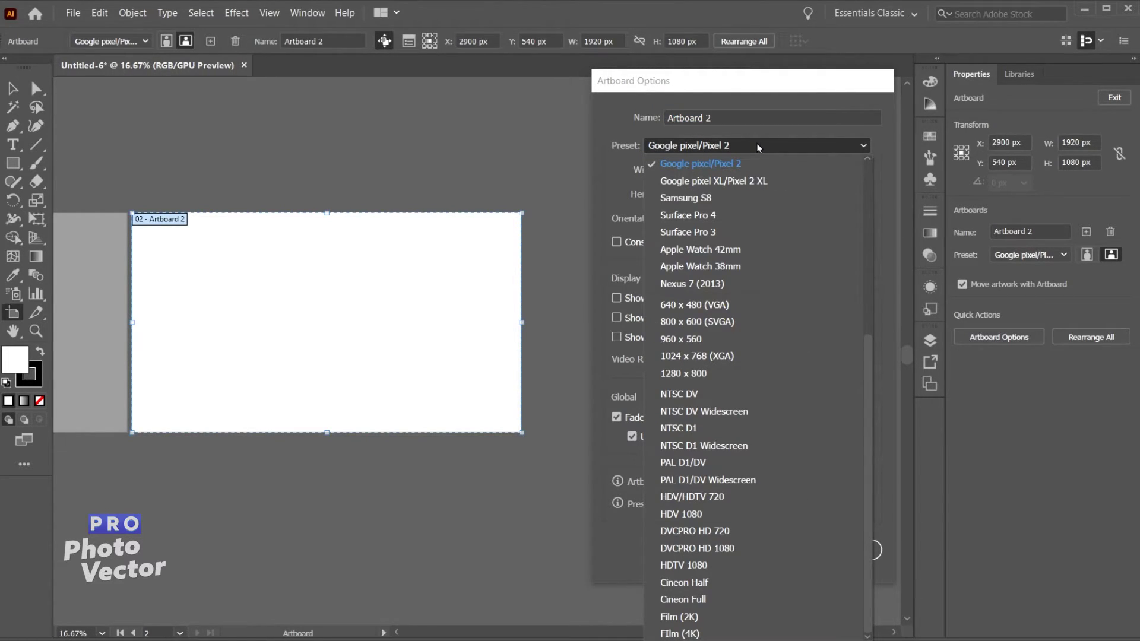
left_click(758, 147)
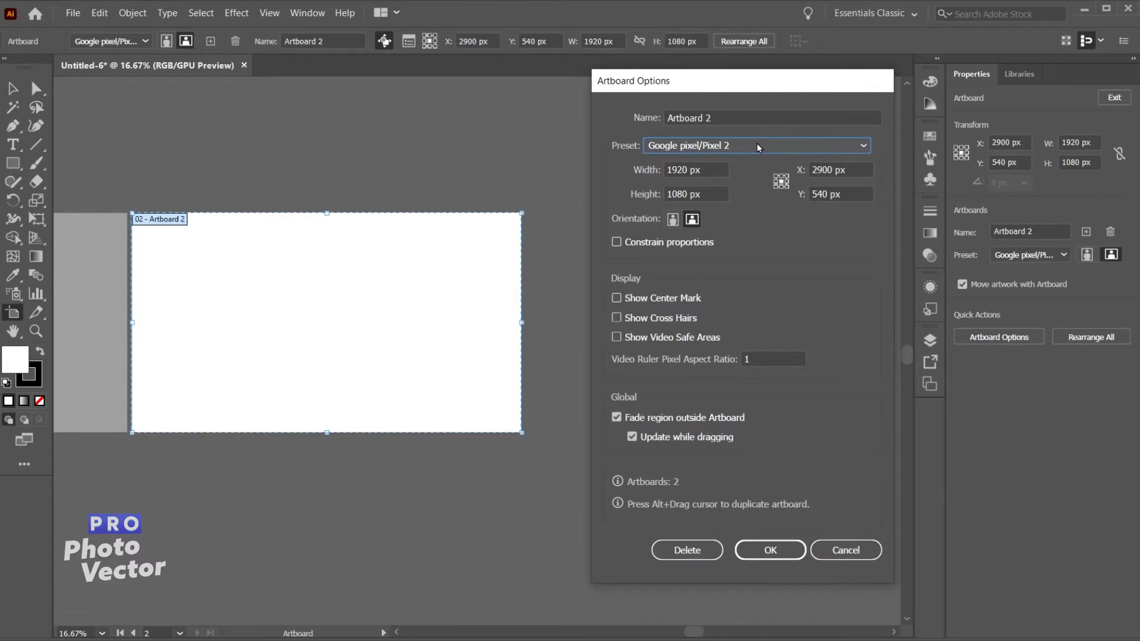
left_click(758, 147)
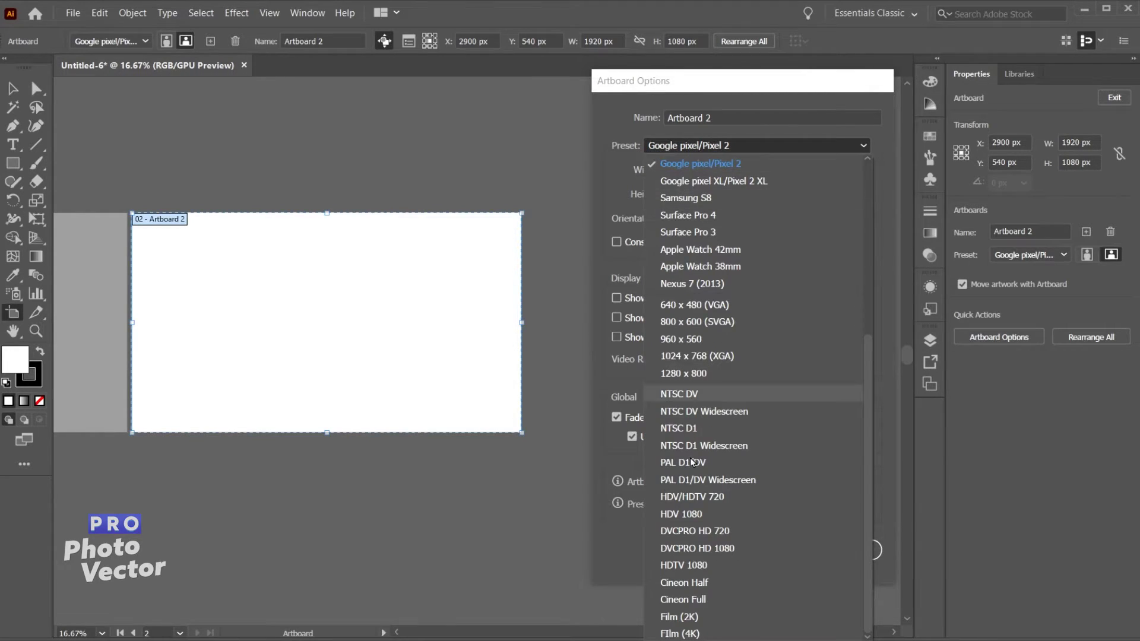
left_click(720, 162)
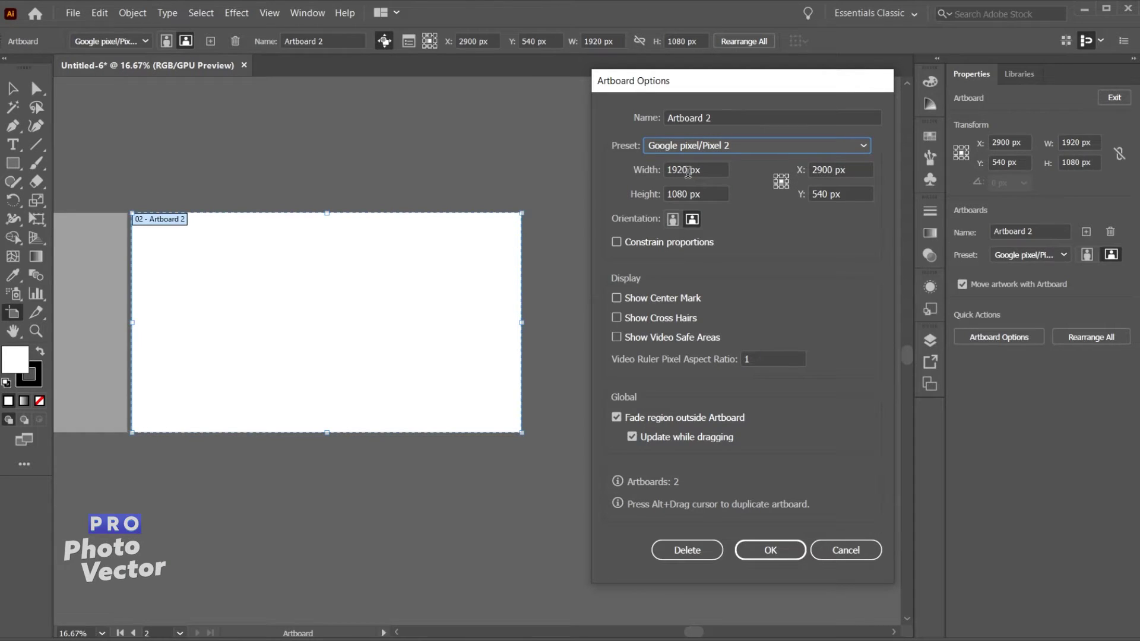
double_click(686, 171)
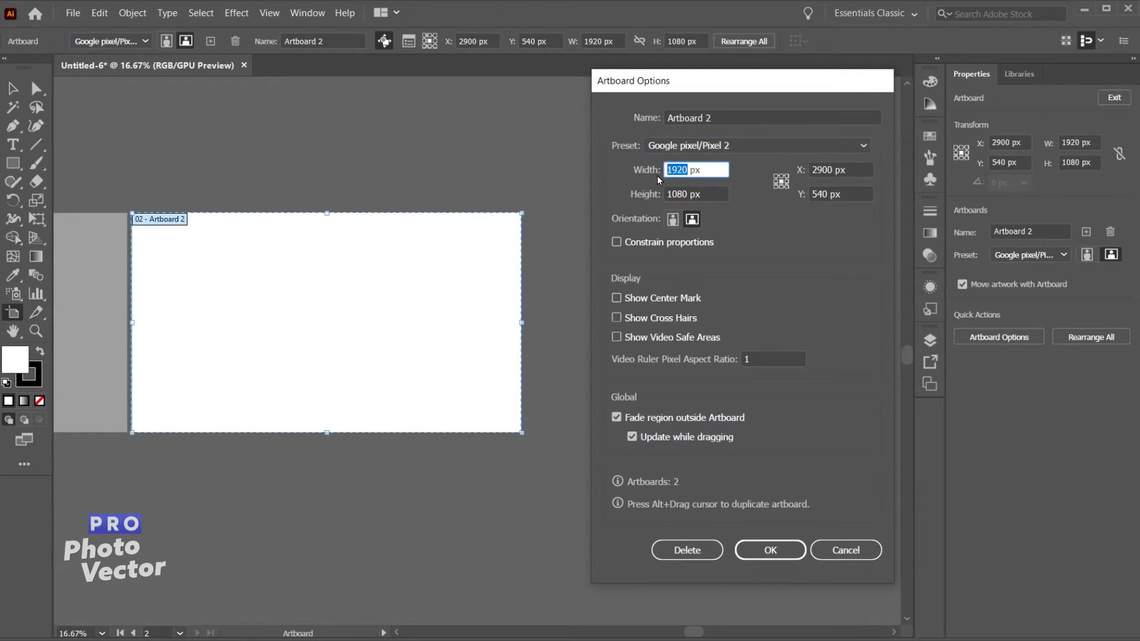
type("1080")
key("Tab")
type("1350")
key("Tab")
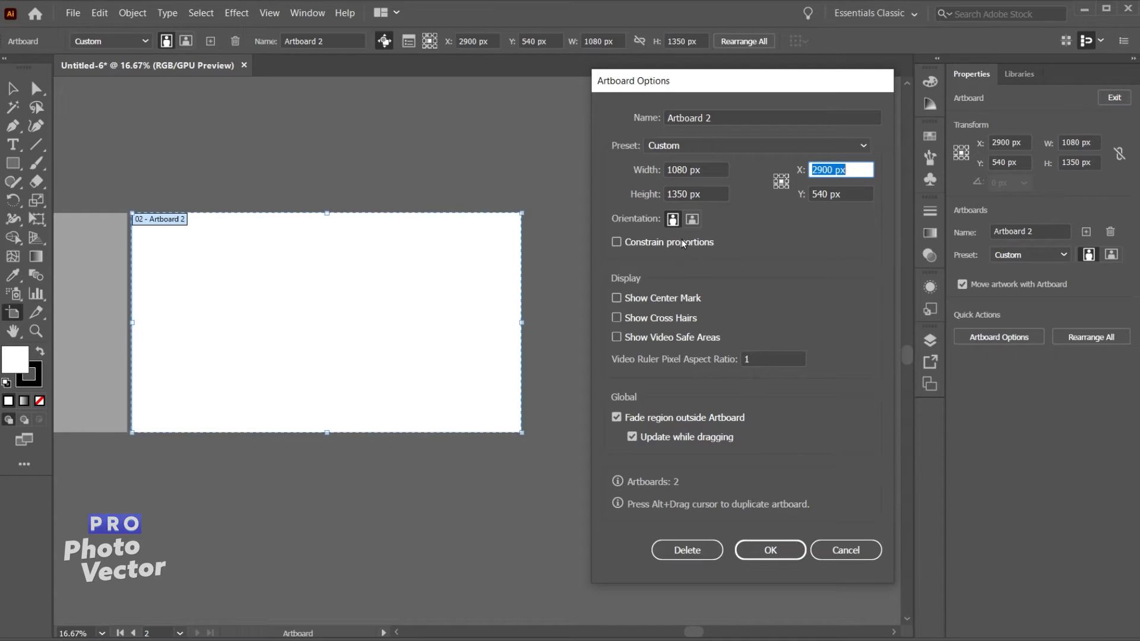
left_click(763, 550)
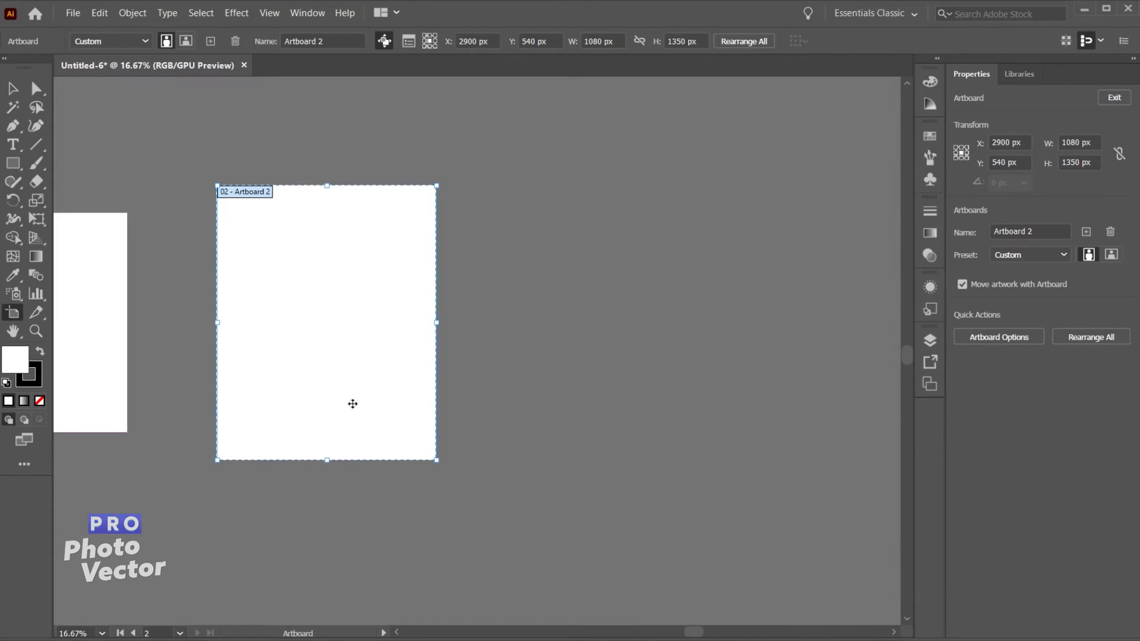
Add a portrait artboard beside Artboard 2 and rename Artboard 4 to 'Artboard 3'.
scroll(316, 351, "left", 5)
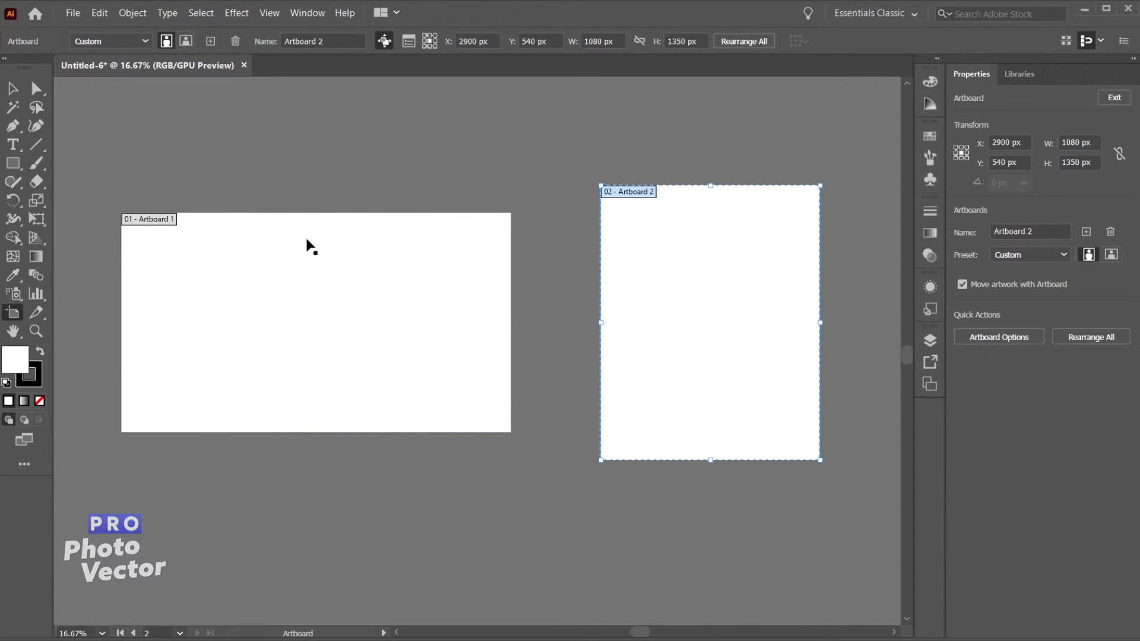
left_click(211, 40)
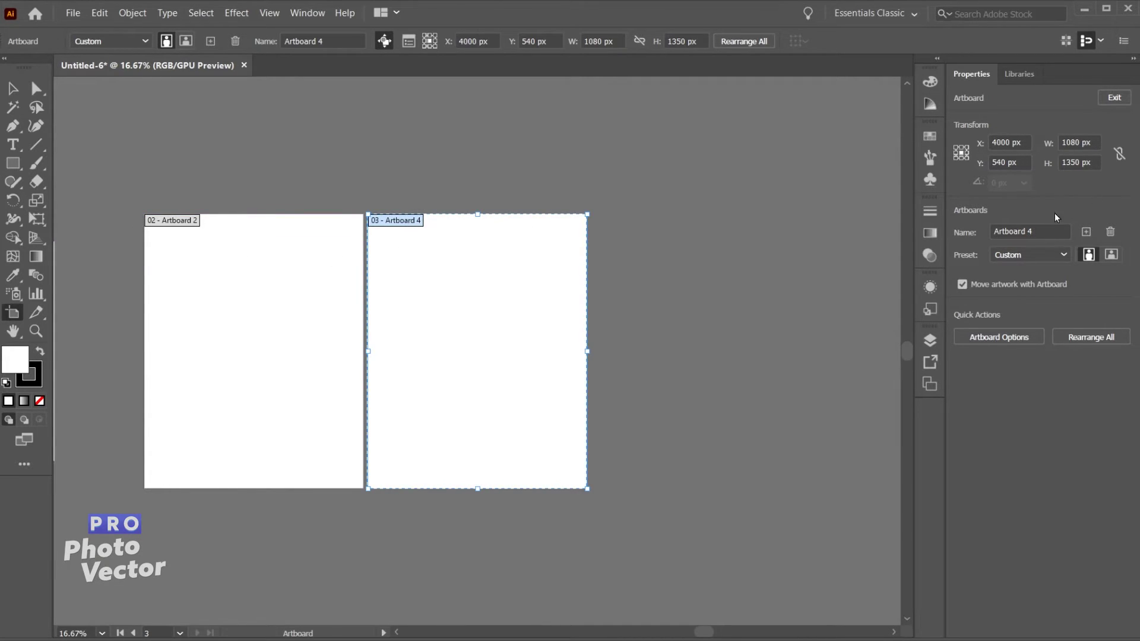
double_click(1027, 231)
key("BackSpace")
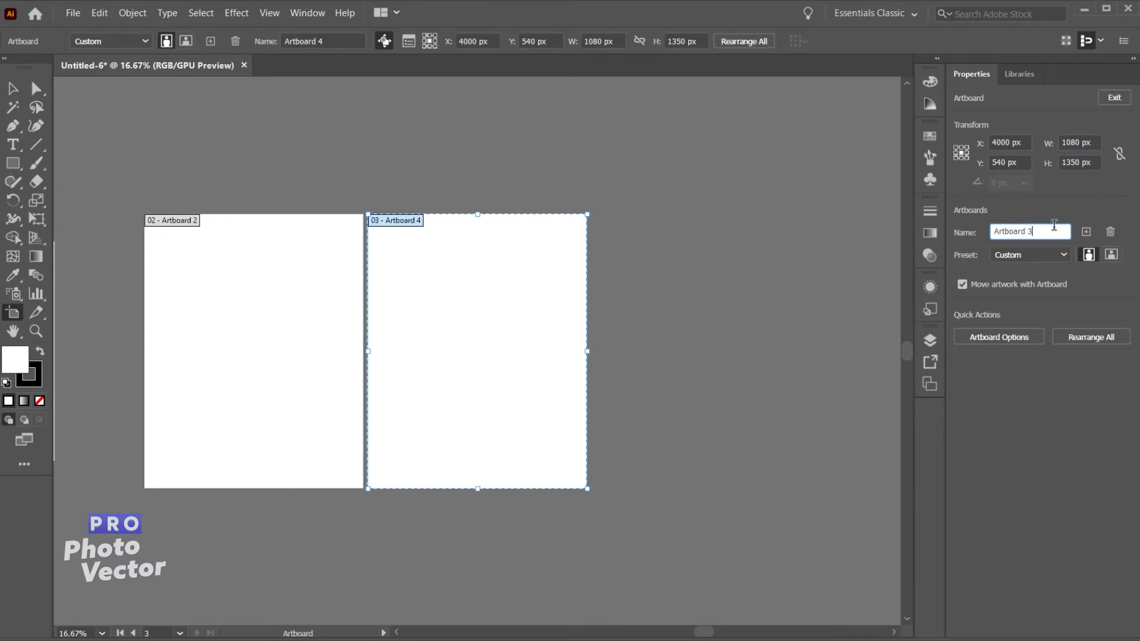
key("Return")
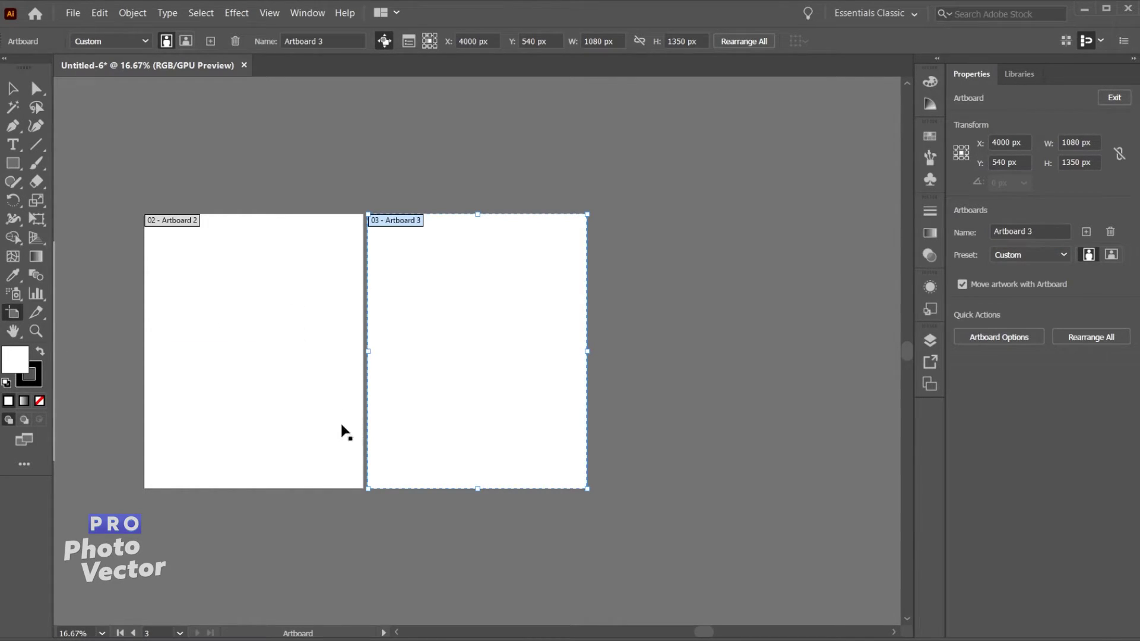
scroll(301, 440, "down", 3)
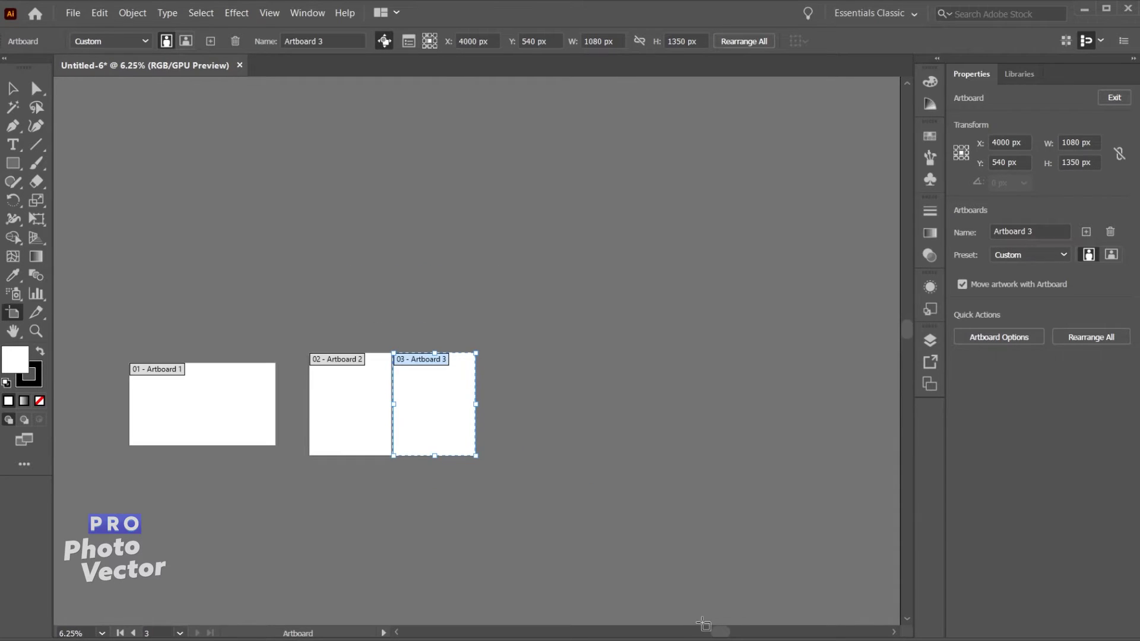
scroll(294, 430, "left", 3)
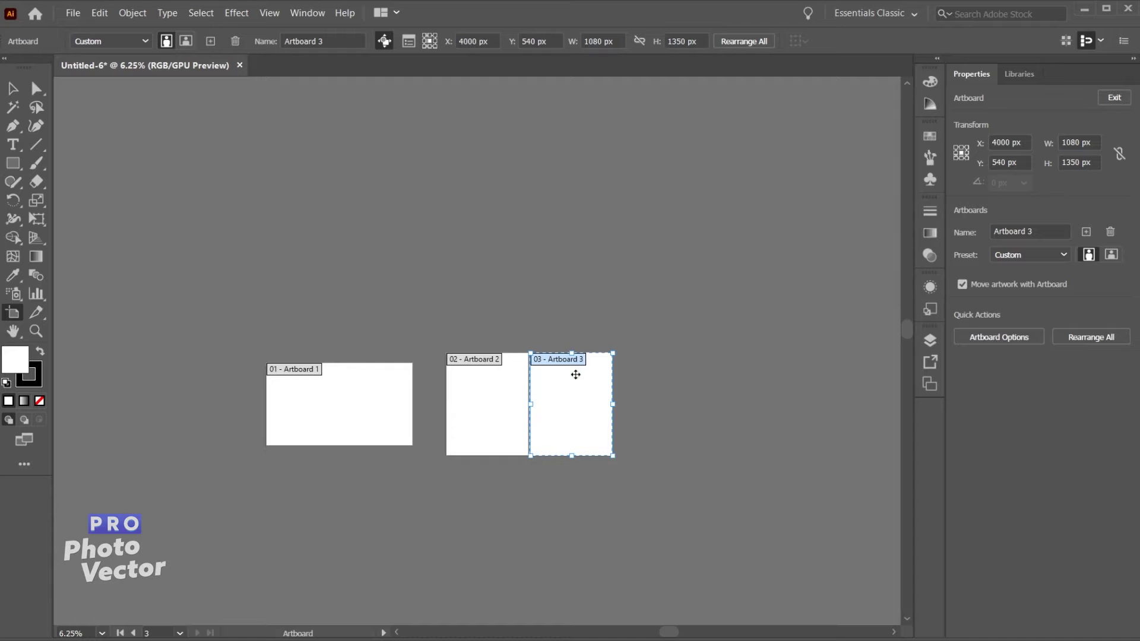
Rearrange all artboards by column, left-to-right order, with 20 px spacing.
left_click(744, 42)
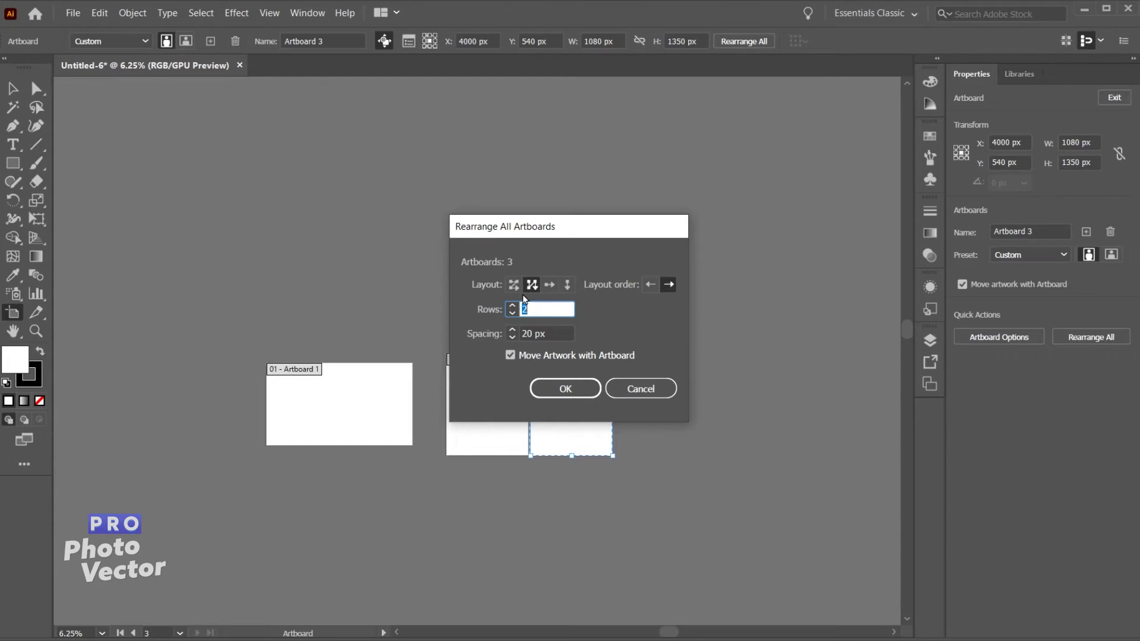
left_click(654, 285)
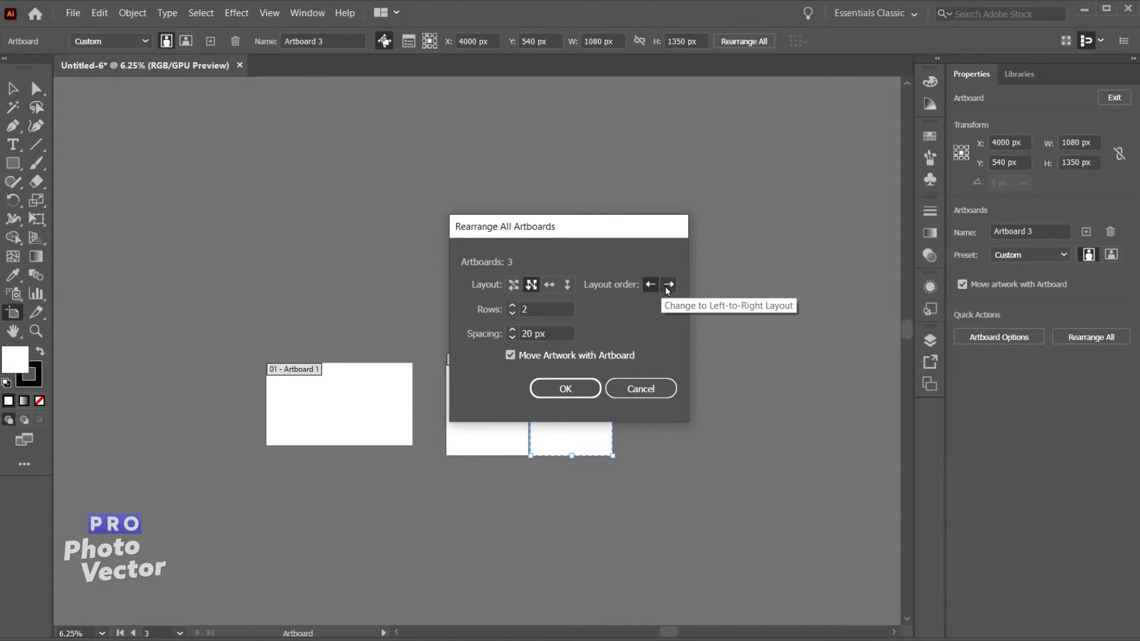
left_click(667, 288)
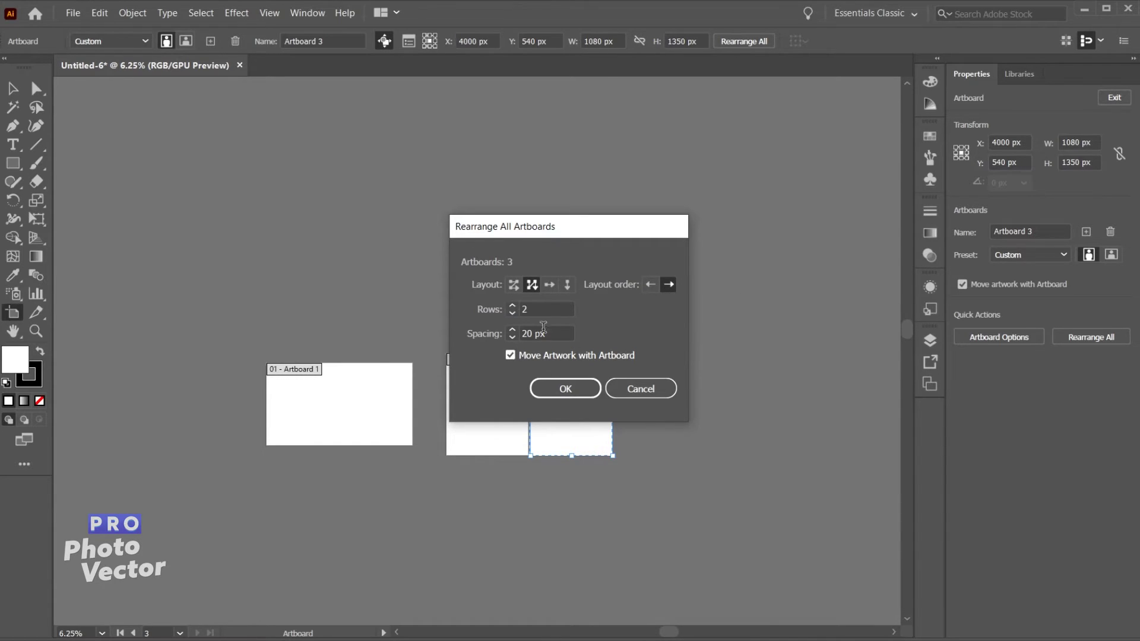
left_click(568, 289)
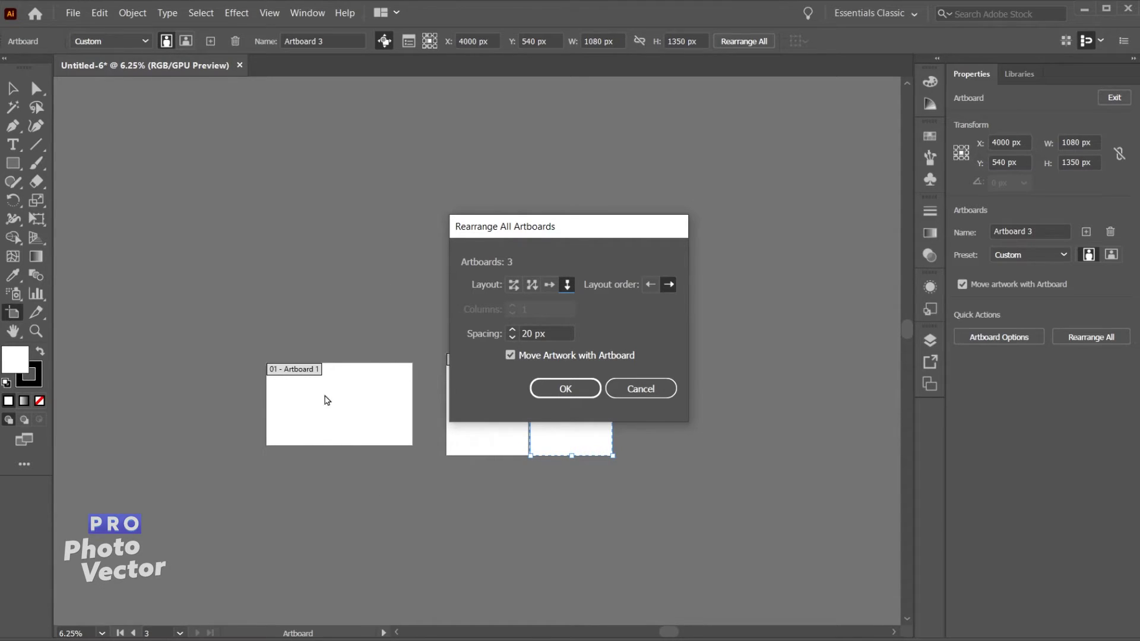
left_click(568, 389)
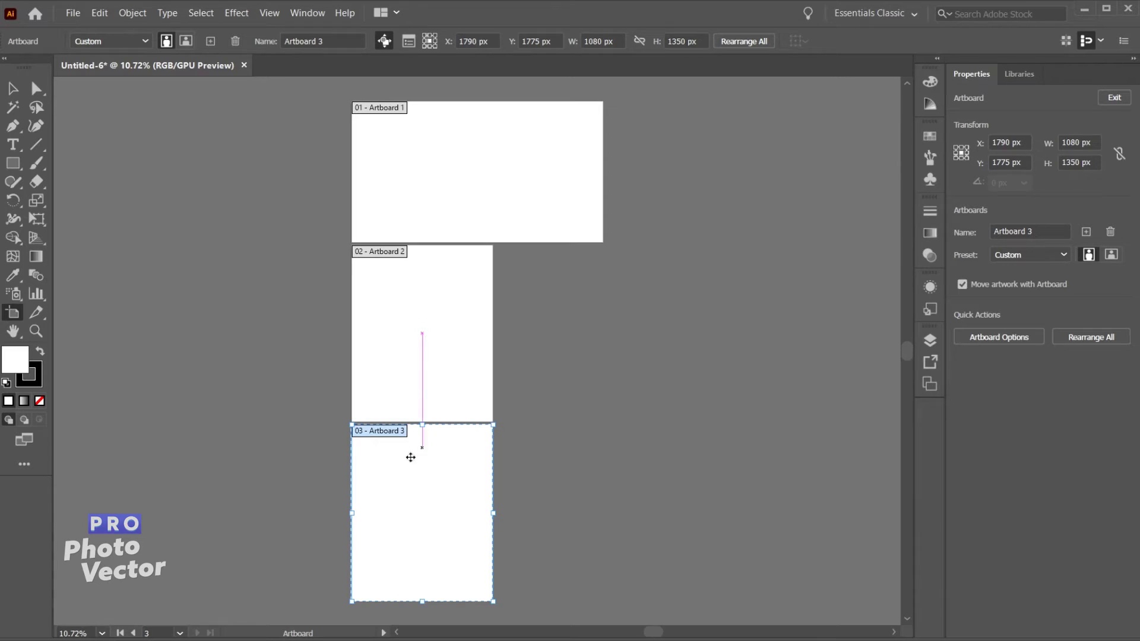
Zoom to Fit On Screen so Artboard 3 fills the window.
left_click(102, 633)
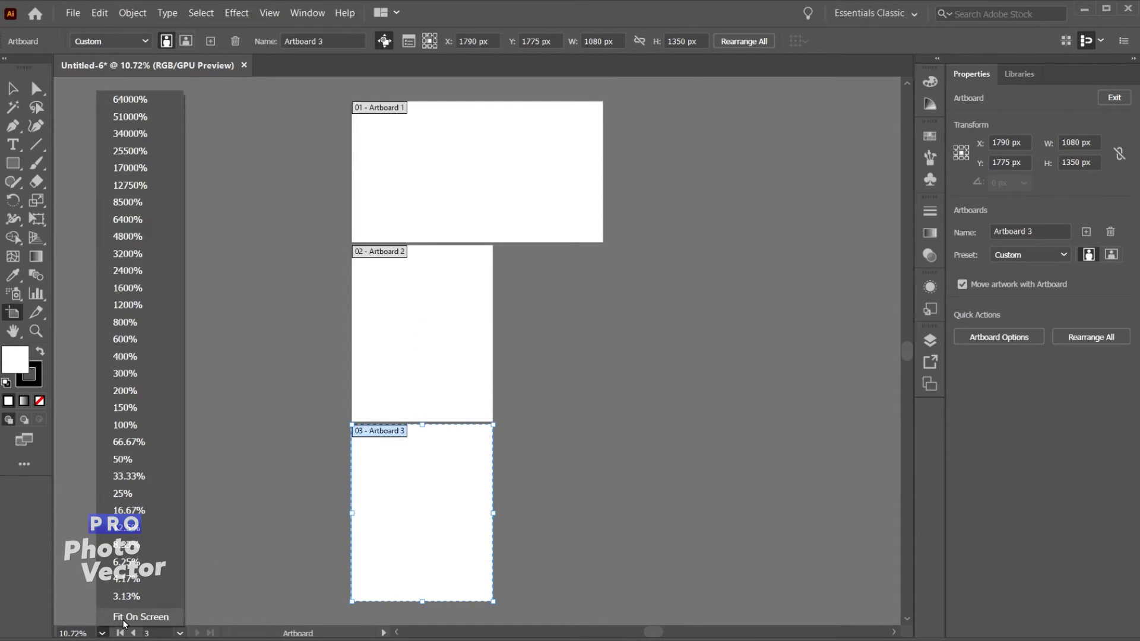
left_click(122, 618)
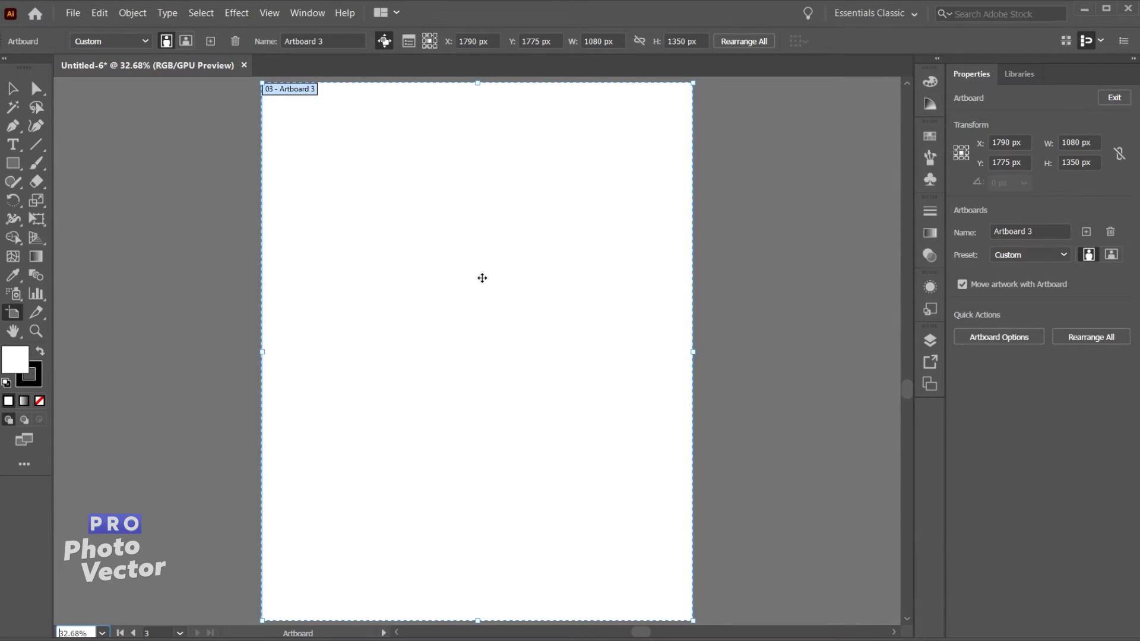
Exit artboard editing and open the Artboards panel listing all three artboards.
left_click(12, 90)
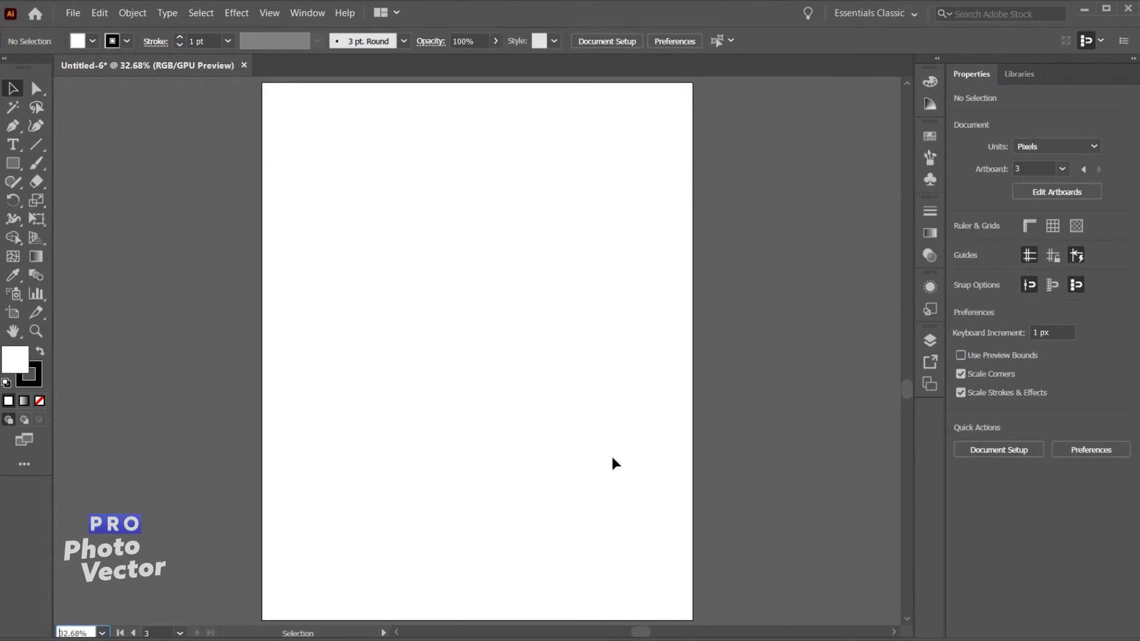
left_click(931, 385)
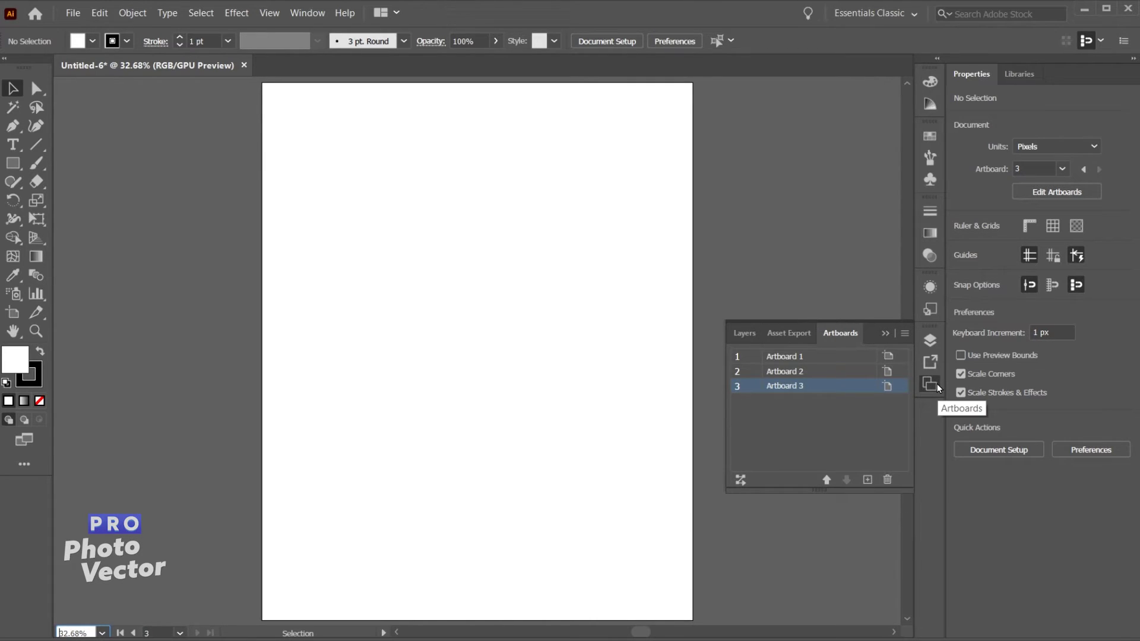
left_click(307, 13)
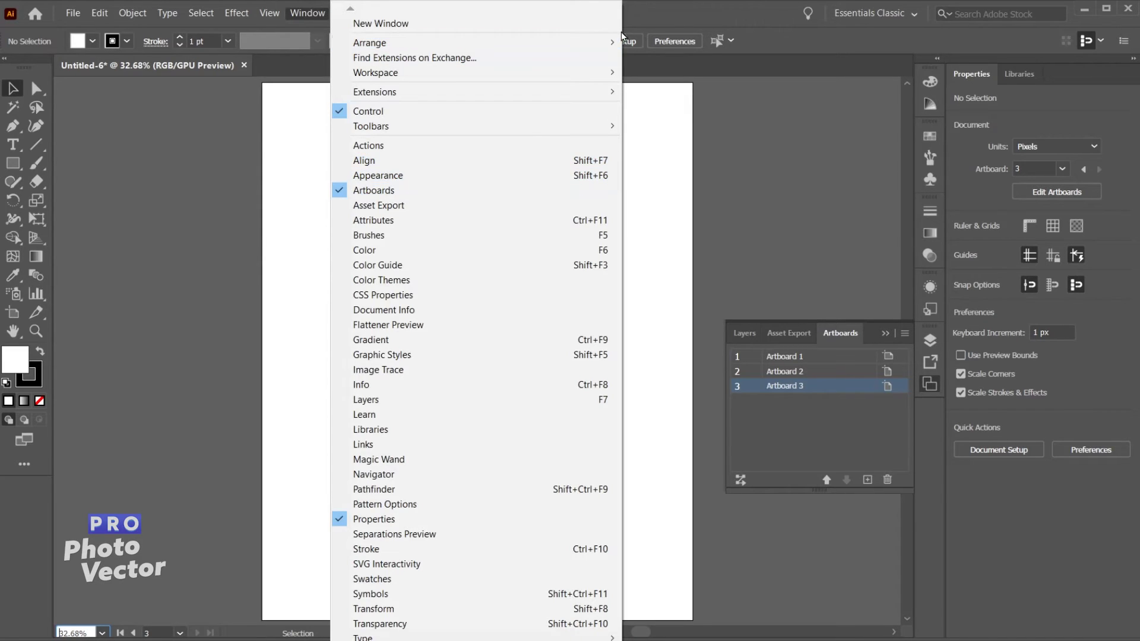
left_click(699, 17)
left_click(805, 390)
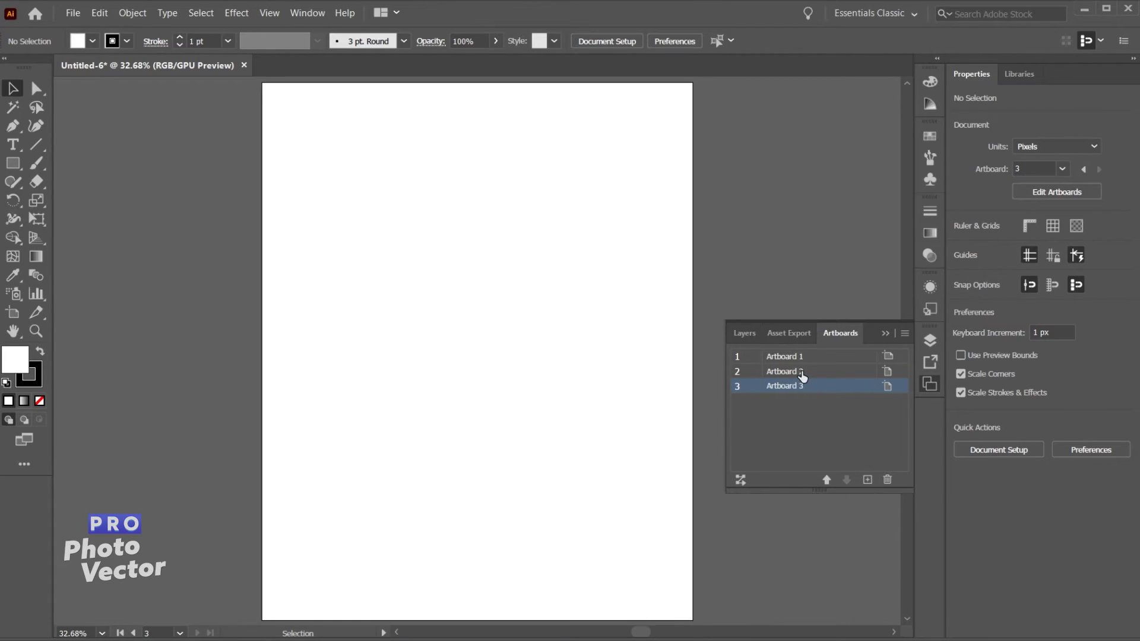
Cancel renaming Artboard 2, then fit Artboard 1 in the window.
left_click(851, 374)
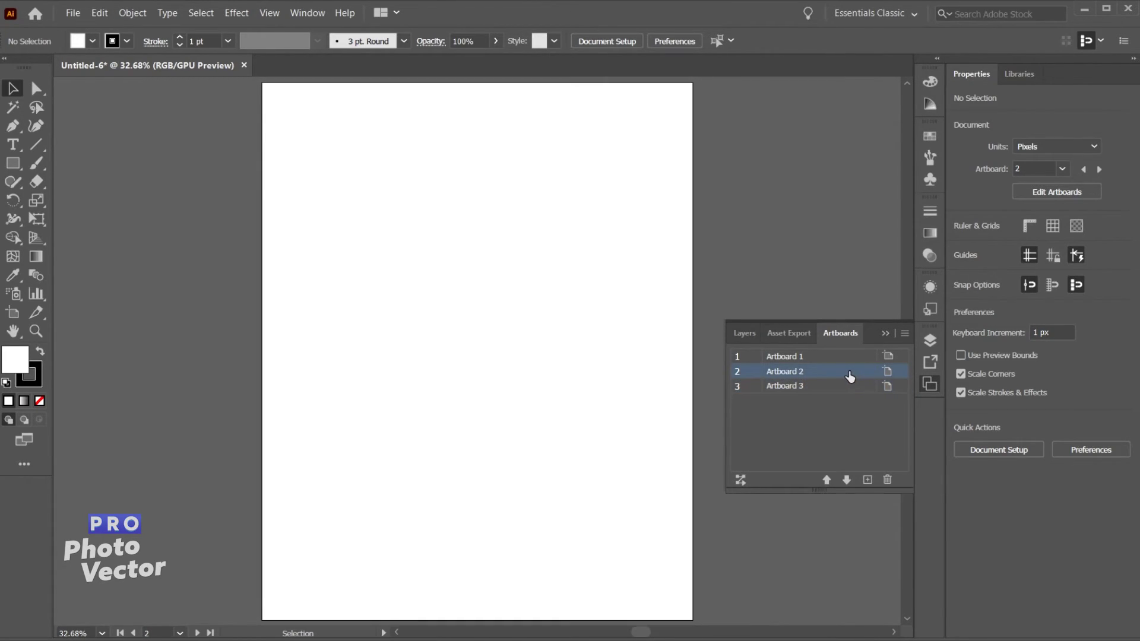
double_click(796, 375)
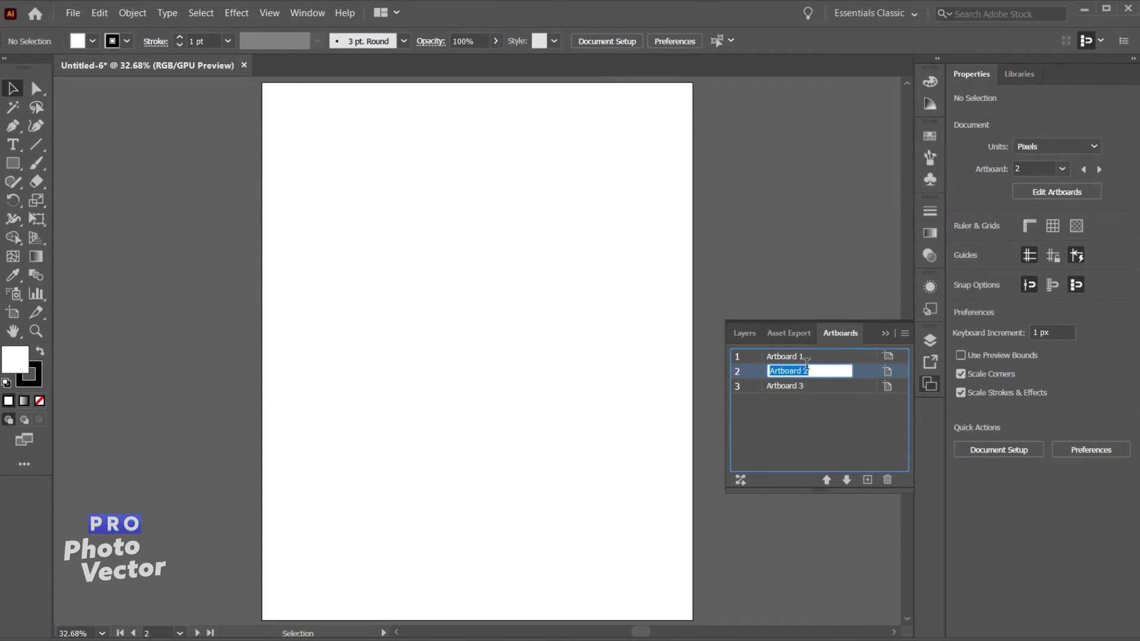
left_click(871, 400)
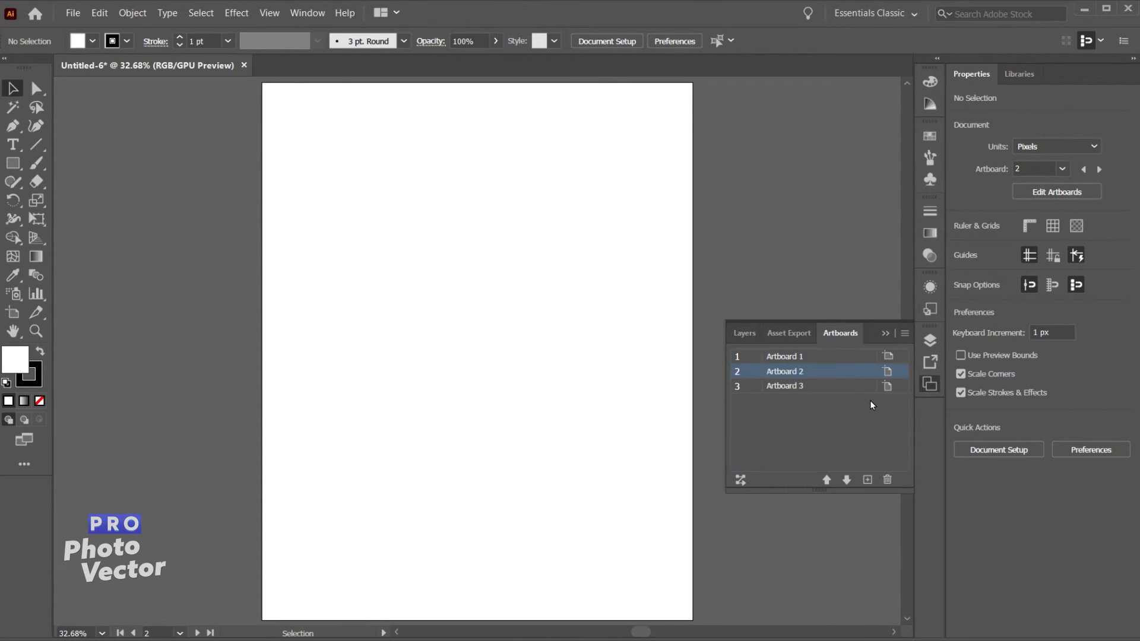
double_click(830, 364)
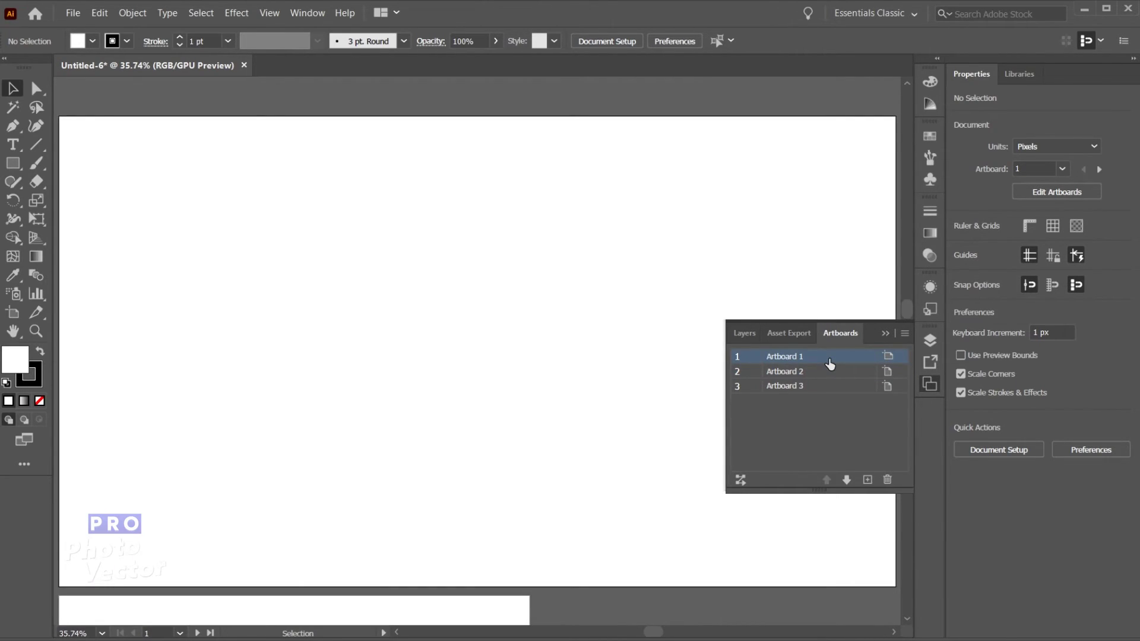
left_click(848, 481)
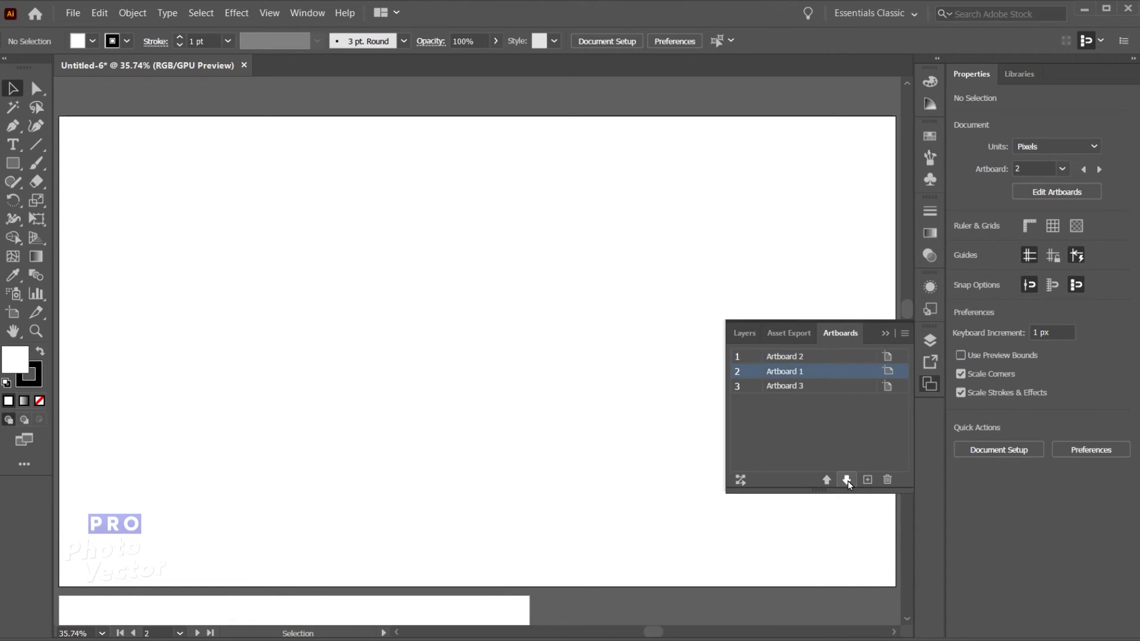
left_click(848, 481)
left_click(827, 481)
left_click(827, 480)
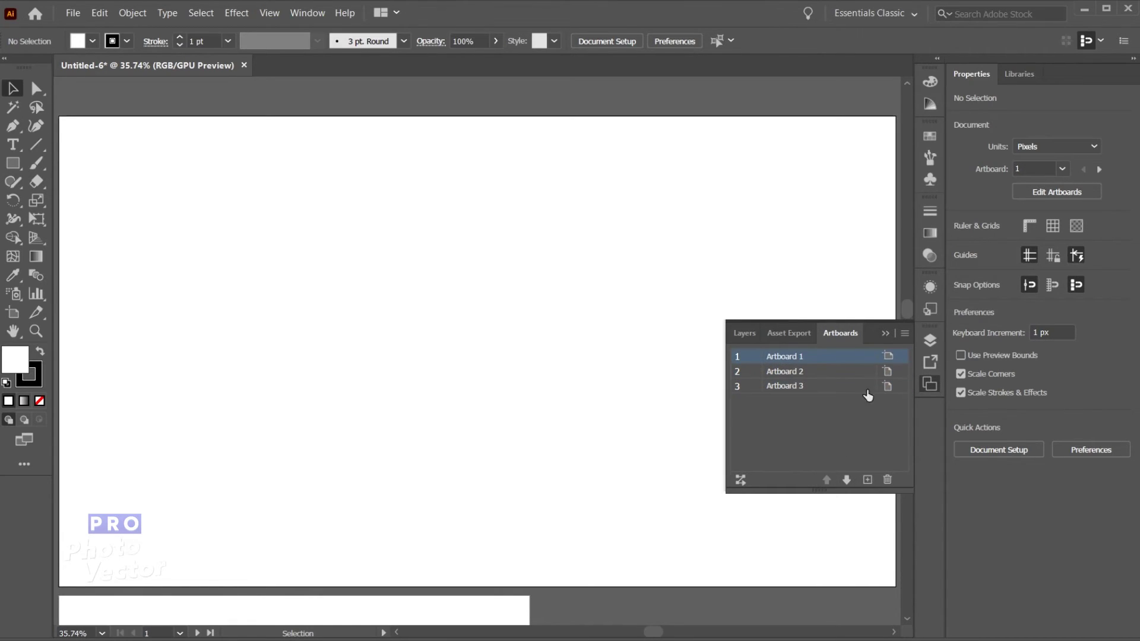
left_click(885, 332)
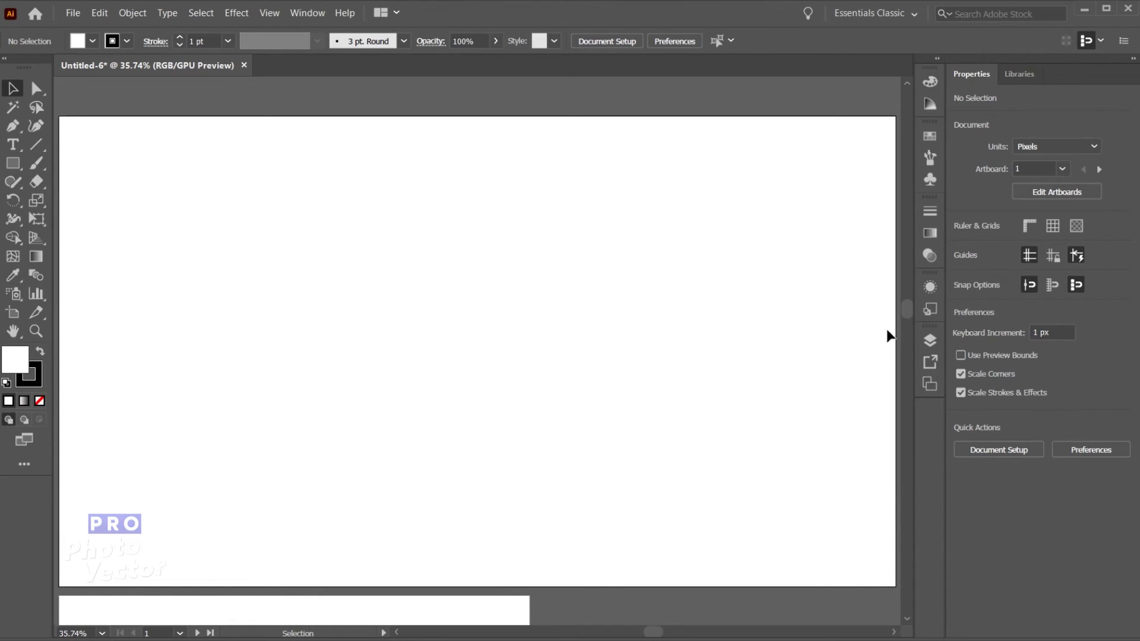
left_click(1100, 170)
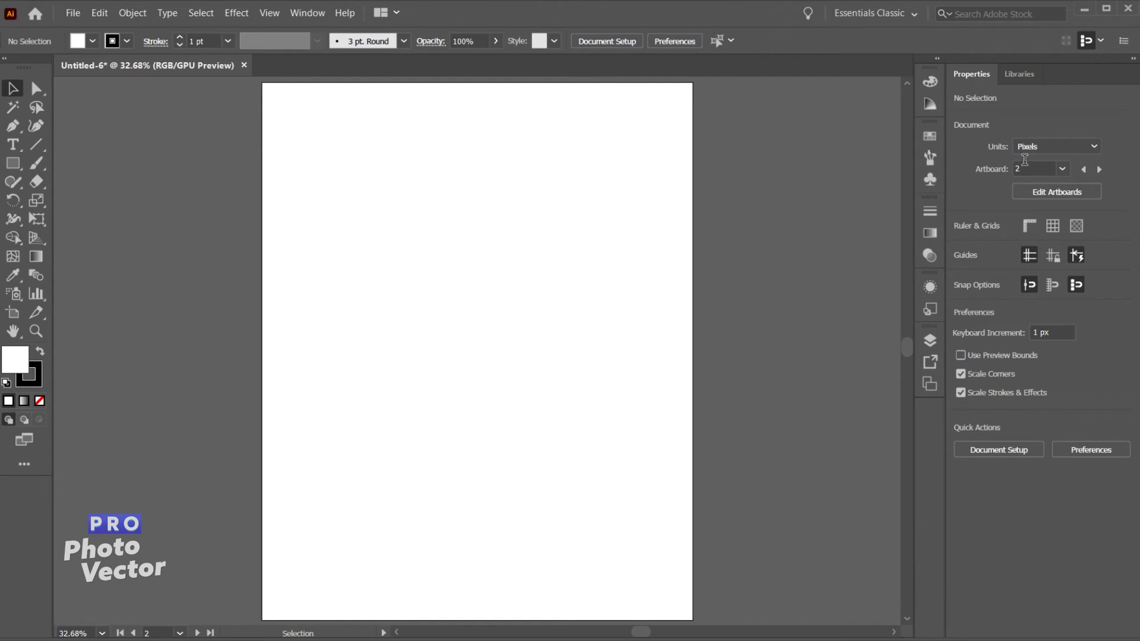
left_click(1099, 170)
left_click(1082, 170)
left_click(1082, 170)
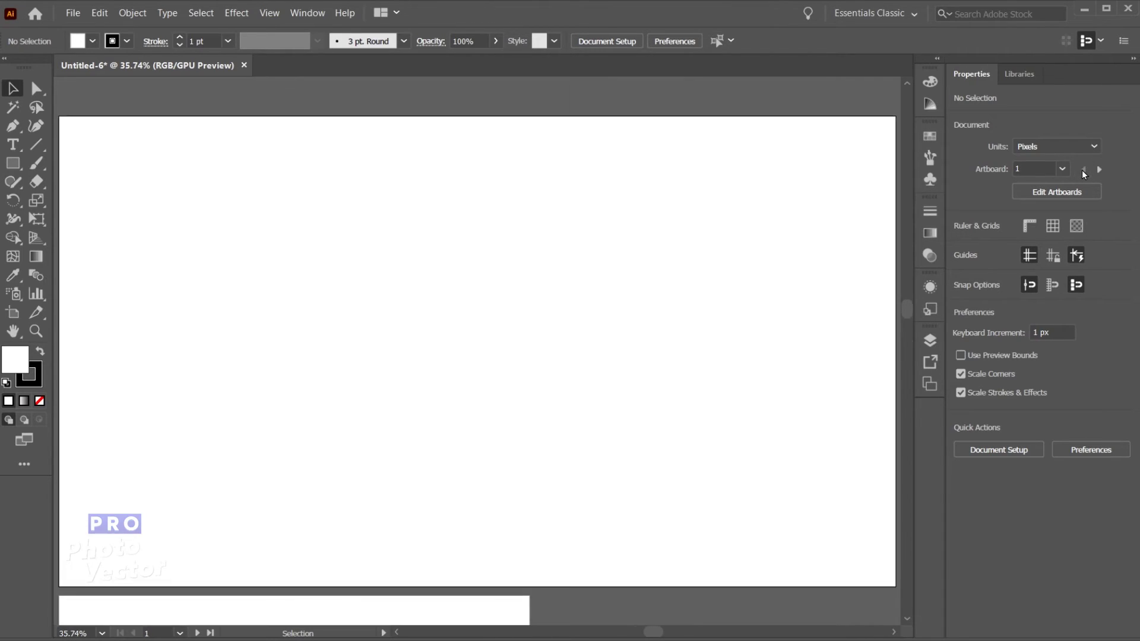
left_click(931, 384)
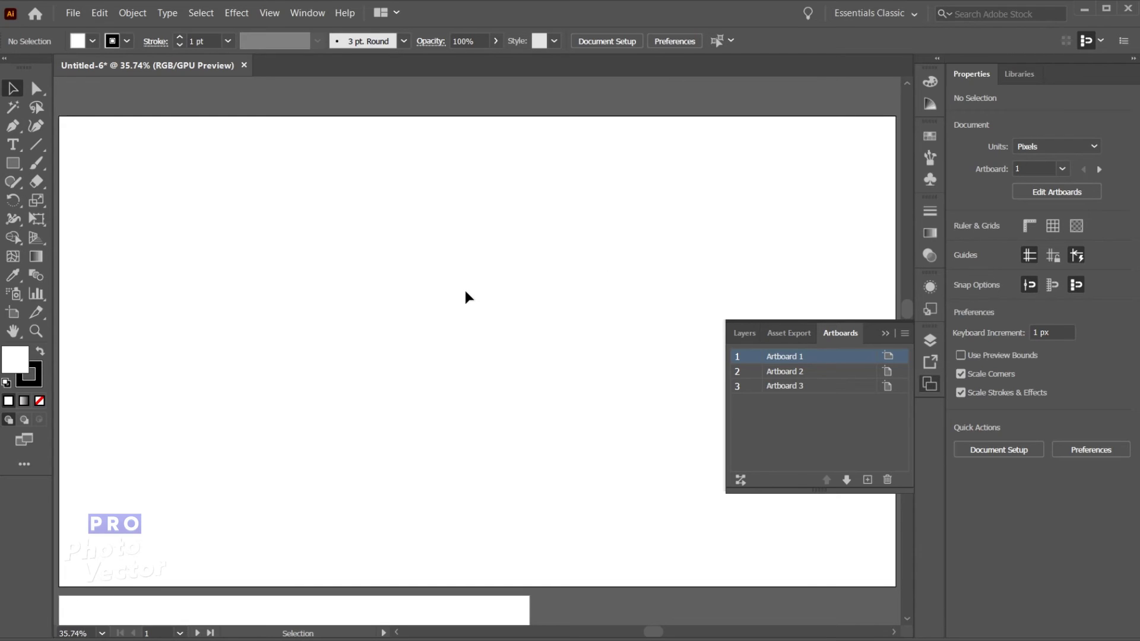
With the Artboard tool (Shift+O), zoom out and move landscape Artboard 1 to the top.
key("shift+o")
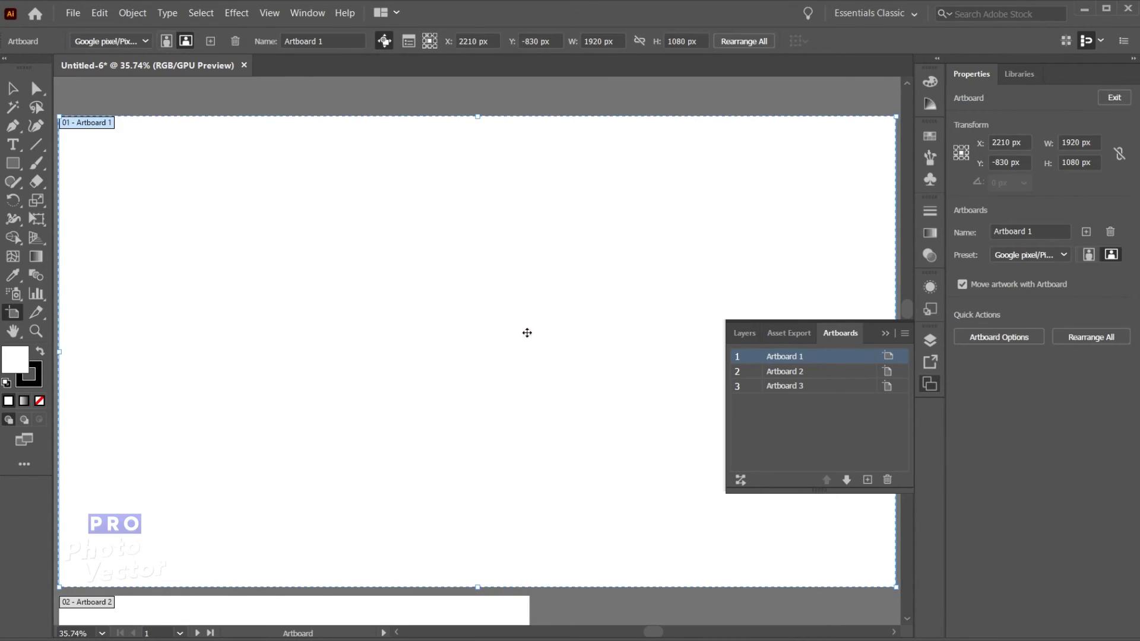
scroll(560, 420, "down", 4)
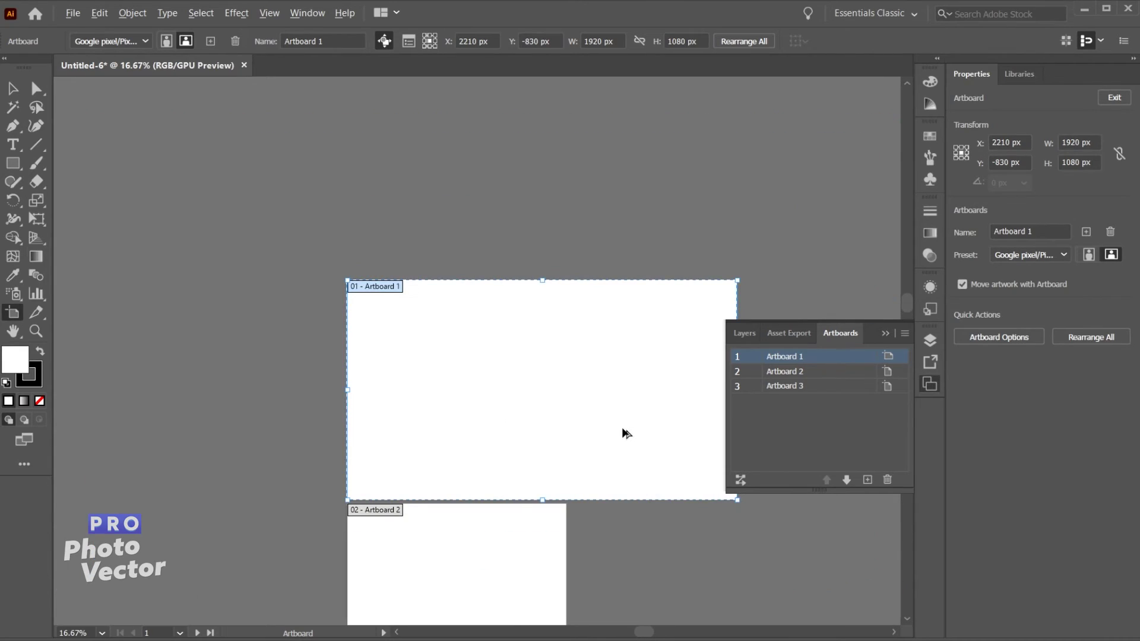
scroll(624, 430, "down", 5)
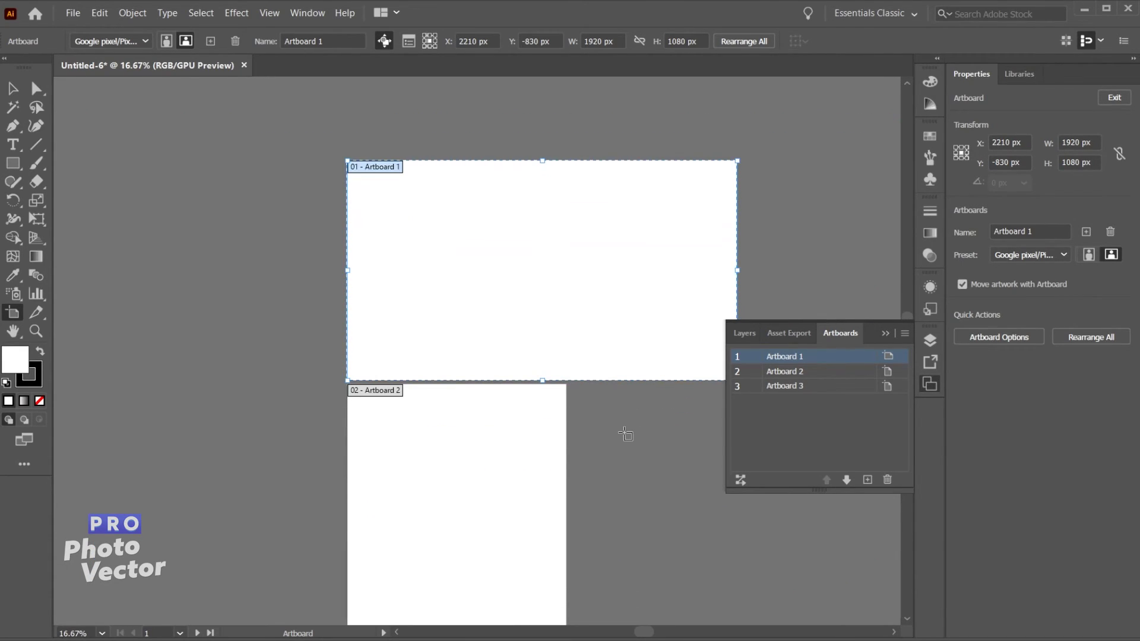
scroll(626, 435, "down", 1)
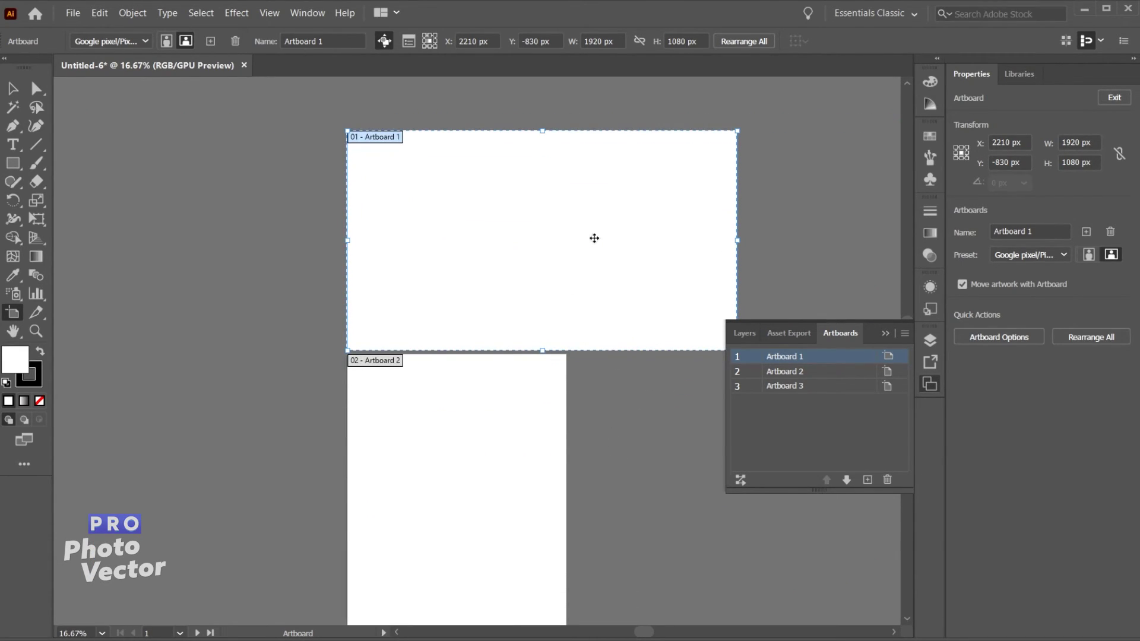
left_click_drag(595, 217, 409, 170)
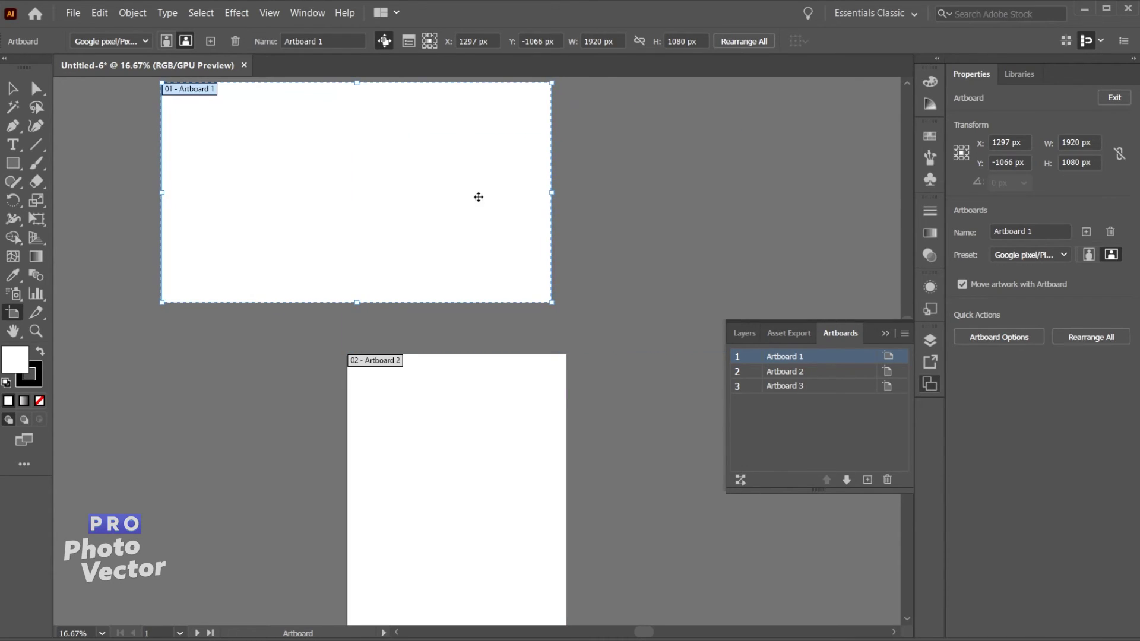
scroll(479, 197, "up", 2)
left_click_drag(445, 254, 519, 217)
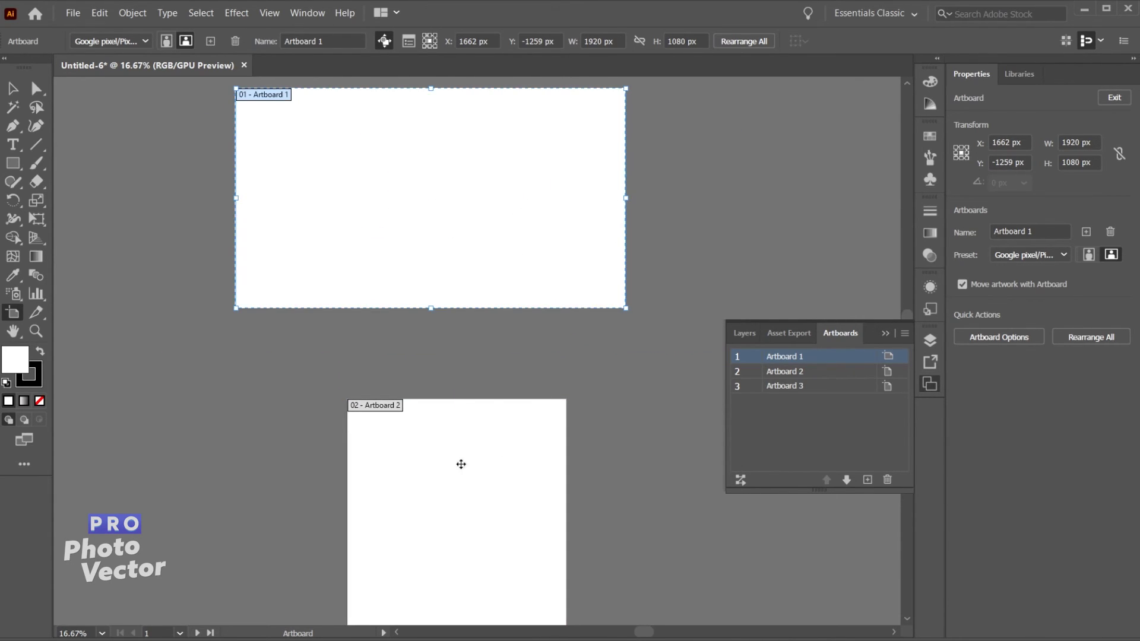
Place portrait Artboards 2 and 3 side by side below Artboard 1.
left_click_drag(461, 463, 629, 425)
scroll(595, 427, "down", 5)
left_click_drag(504, 541, 372, 430)
scroll(603, 371, "up", 3)
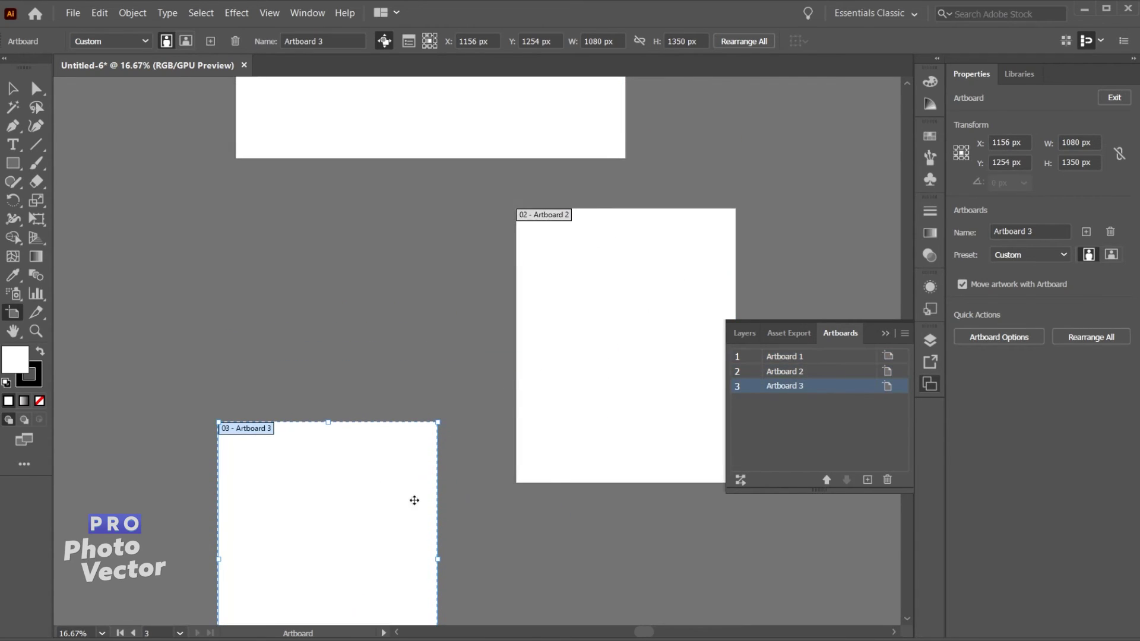
left_click_drag(415, 500, 947, 277)
left_click_drag(703, 311, 326, 300)
left_click_drag(834, 262, 542, 257)
scroll(483, 341, "up", 2)
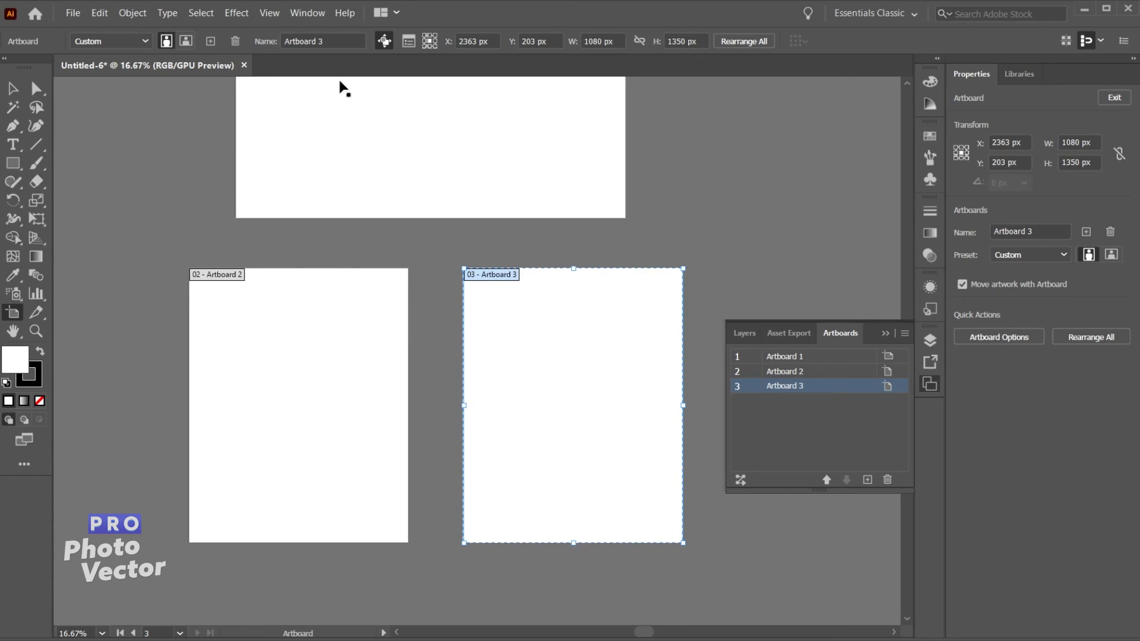
Apply Rearrange All by column with 20 px spacing to restack the three artboards.
left_click(761, 42)
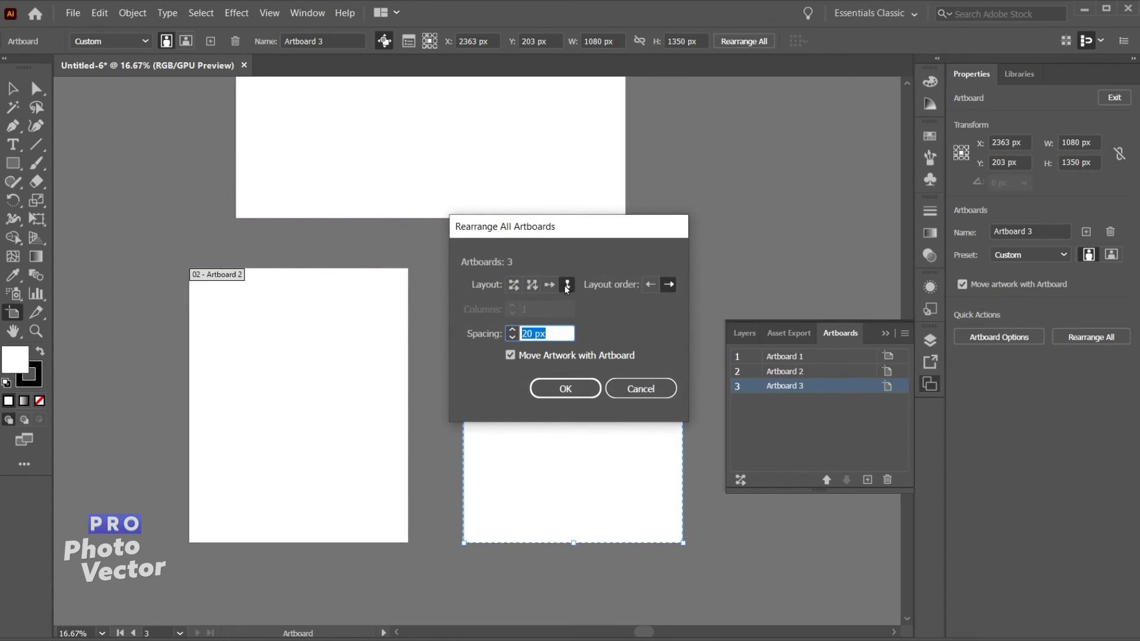
left_click(567, 287)
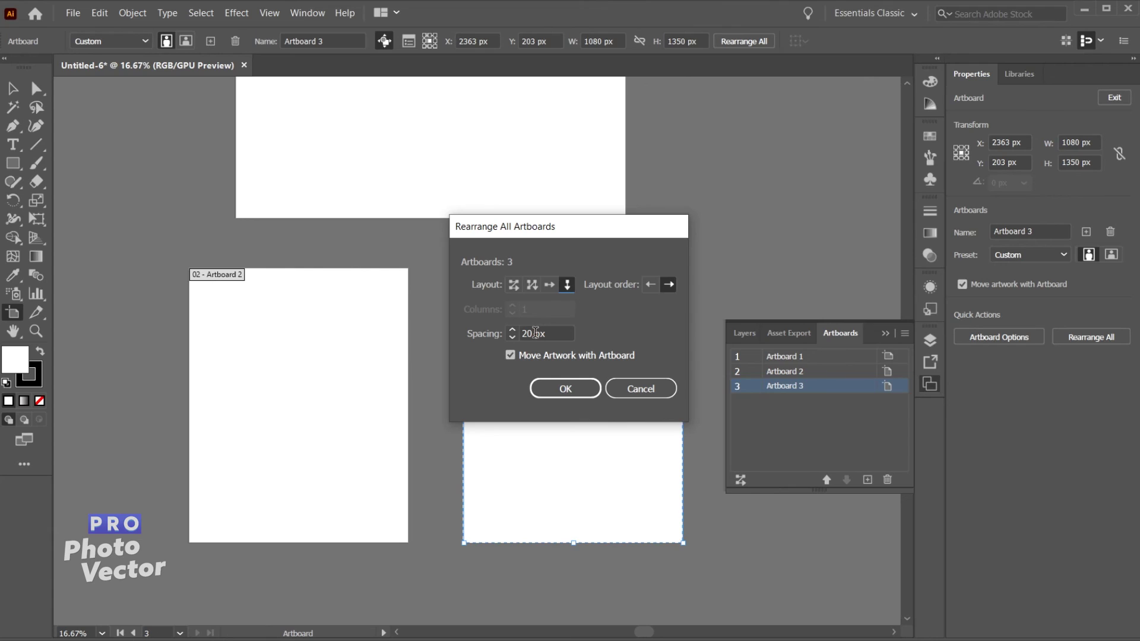
left_click(580, 389)
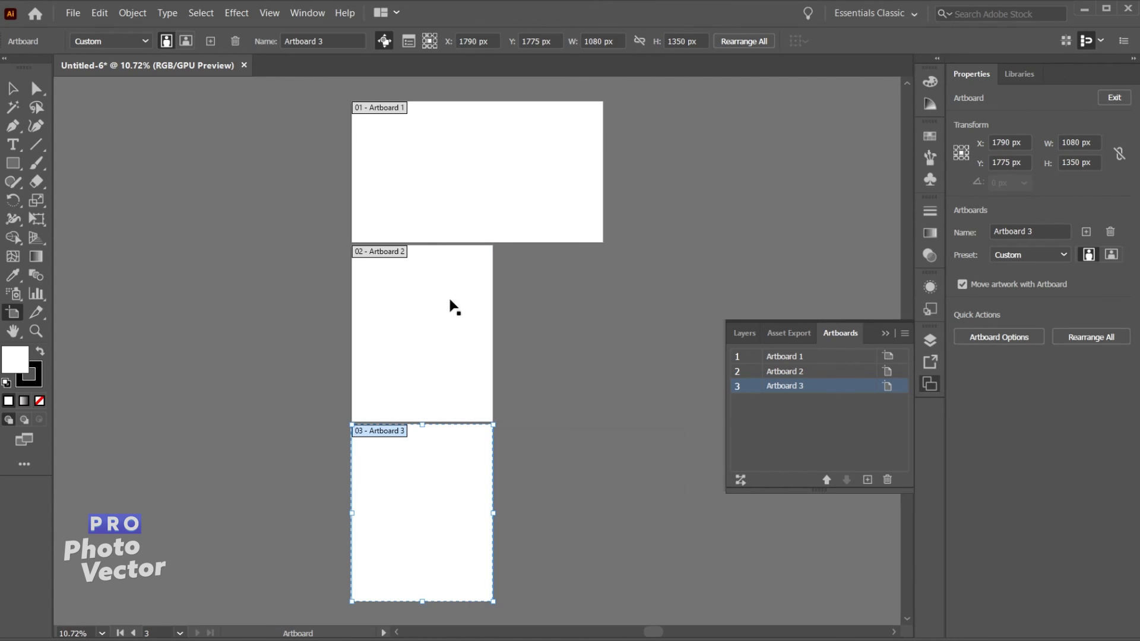
Delete Artboard 3 and then Artboard 2 from the Artboards panel.
left_click(887, 479)
left_click(887, 480)
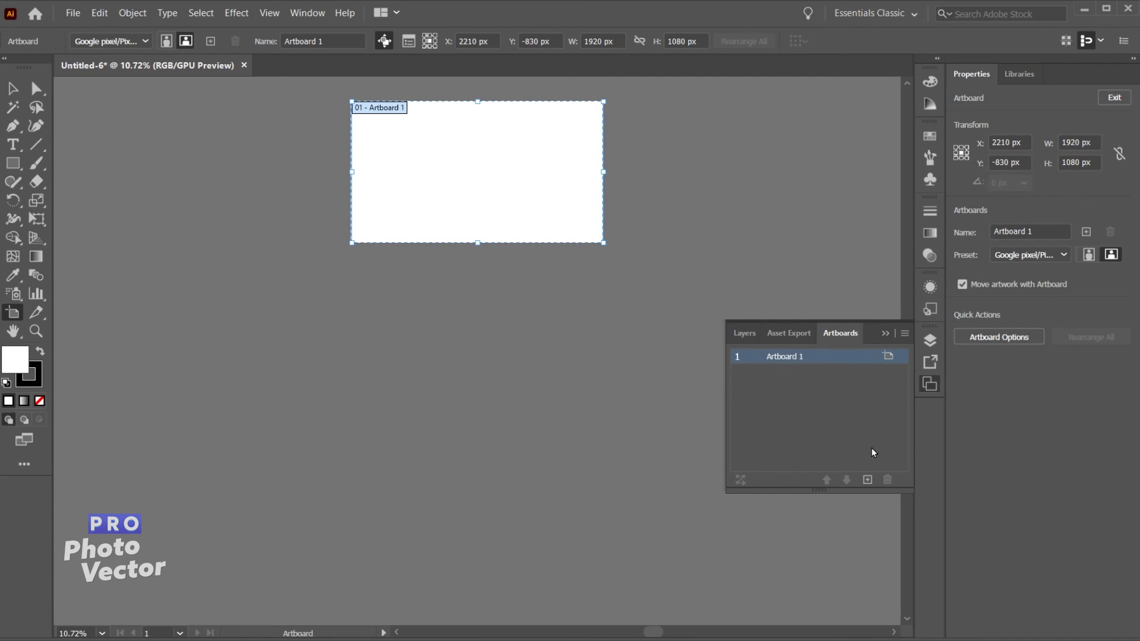